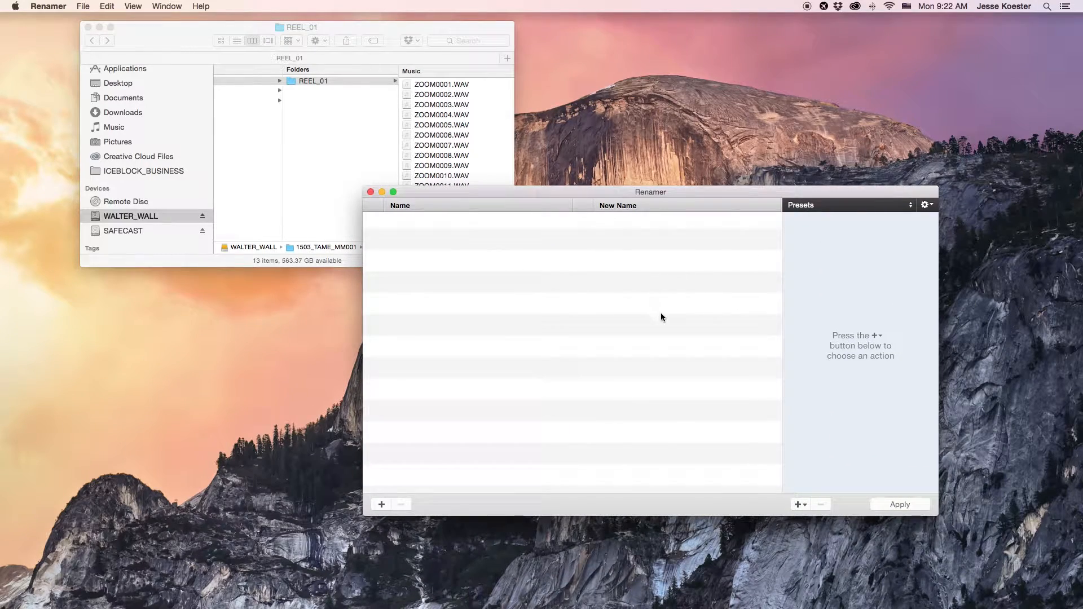
# Load the GENERAL_RENAME preset
pyautogui.moveTo(762, 195); pyautogui.dragTo(639, 210)
pyautogui.click(734, 218)
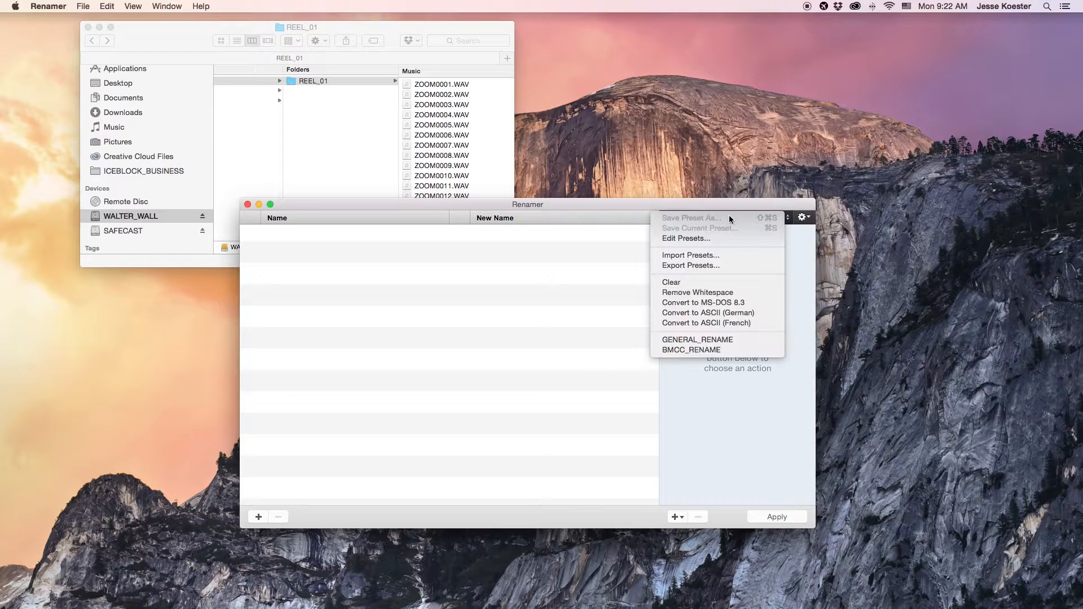
pyautogui.click(720, 346)
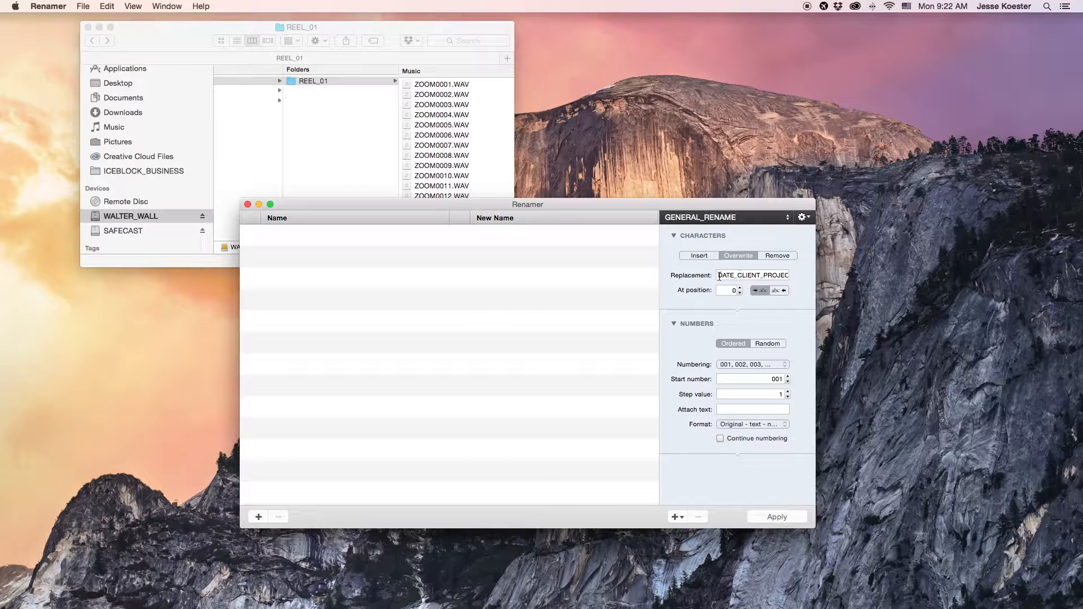
# Review the preset's replacement text, numbering format and step value
pyautogui.moveTo(716, 275); pyautogui.dragTo(805, 276)
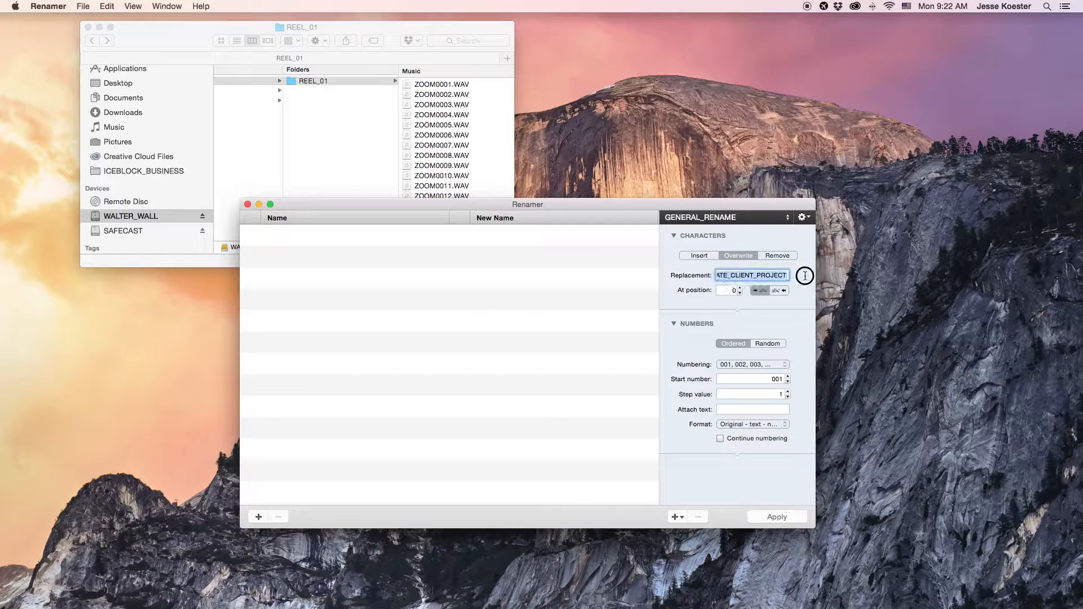
pyautogui.click(673, 280)
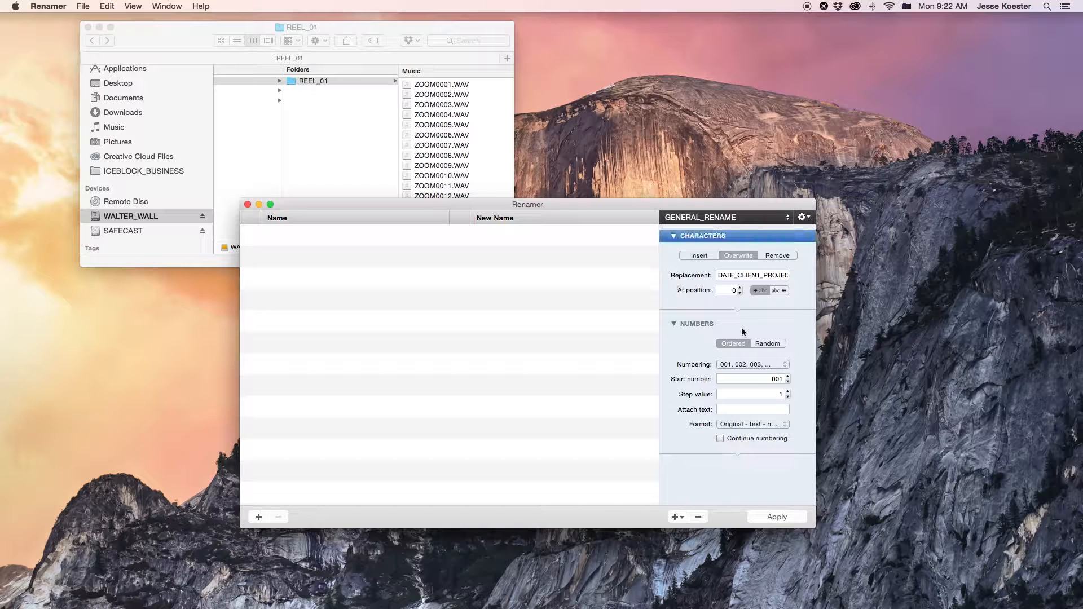
pyautogui.click(725, 366)
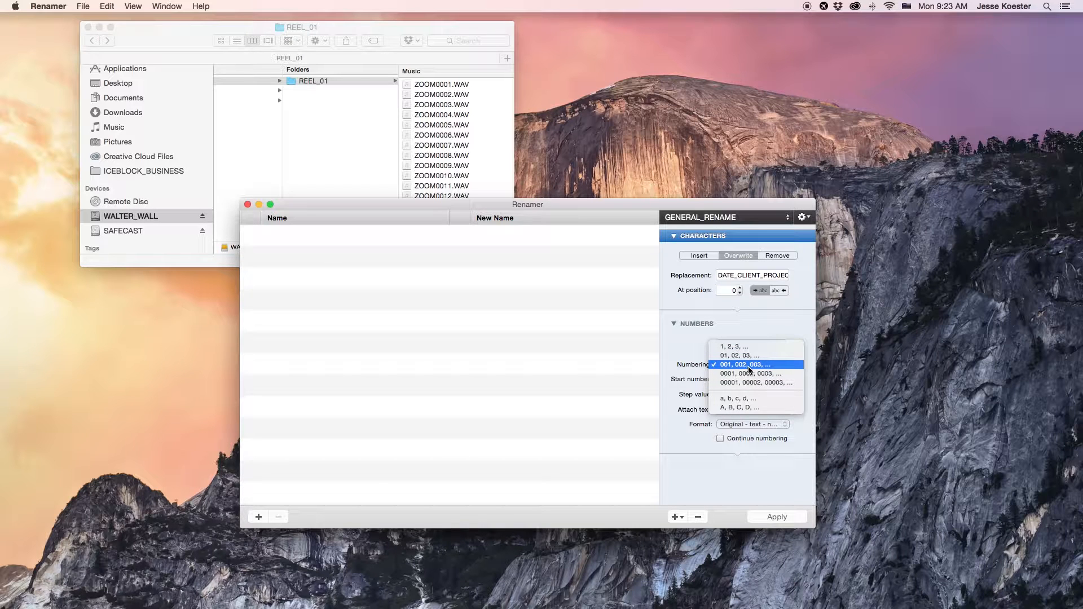
pyautogui.click(748, 367)
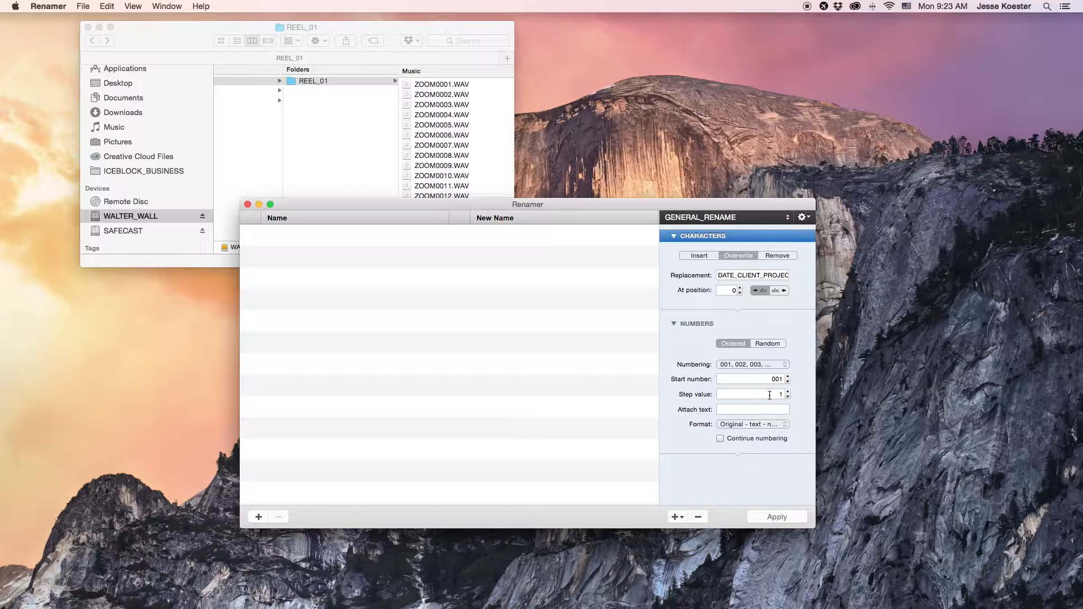
pyautogui.click(789, 395)
pyautogui.click(742, 275)
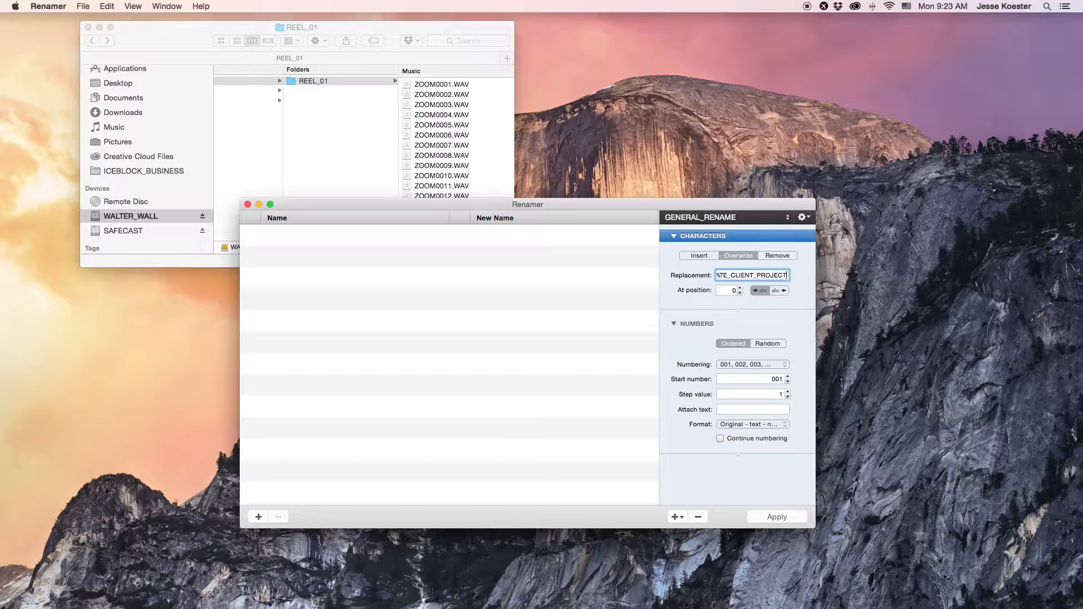
# In Finder, go up to the 1503_TAME_MM001 project folder and copy its name
pyautogui.click(340, 133)
pyautogui.press('Left')
pyautogui.press('Left')
pyautogui.press('Left')
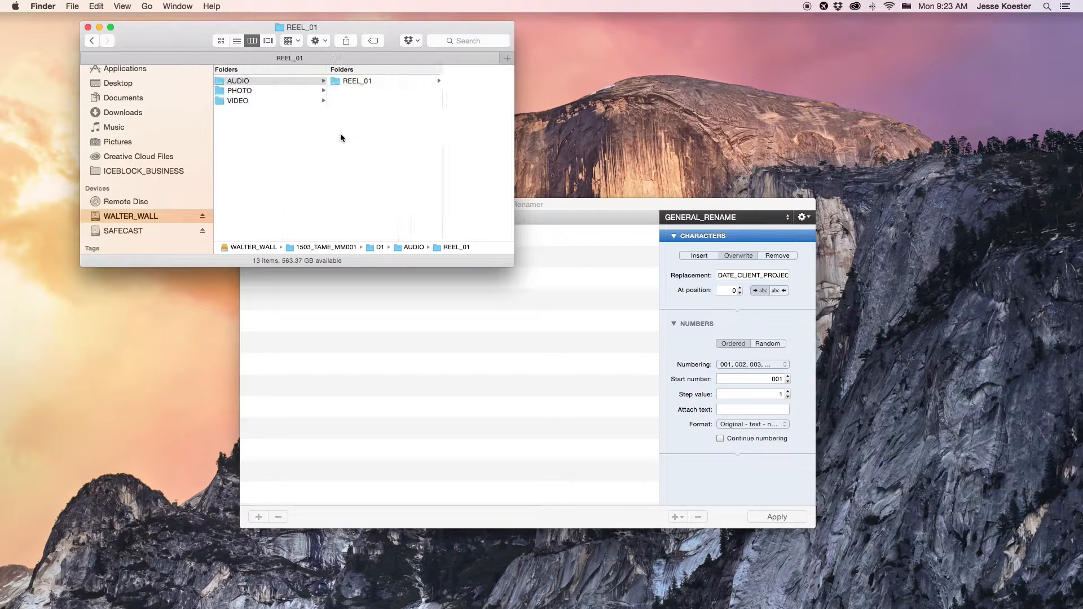
pyautogui.press('Return')
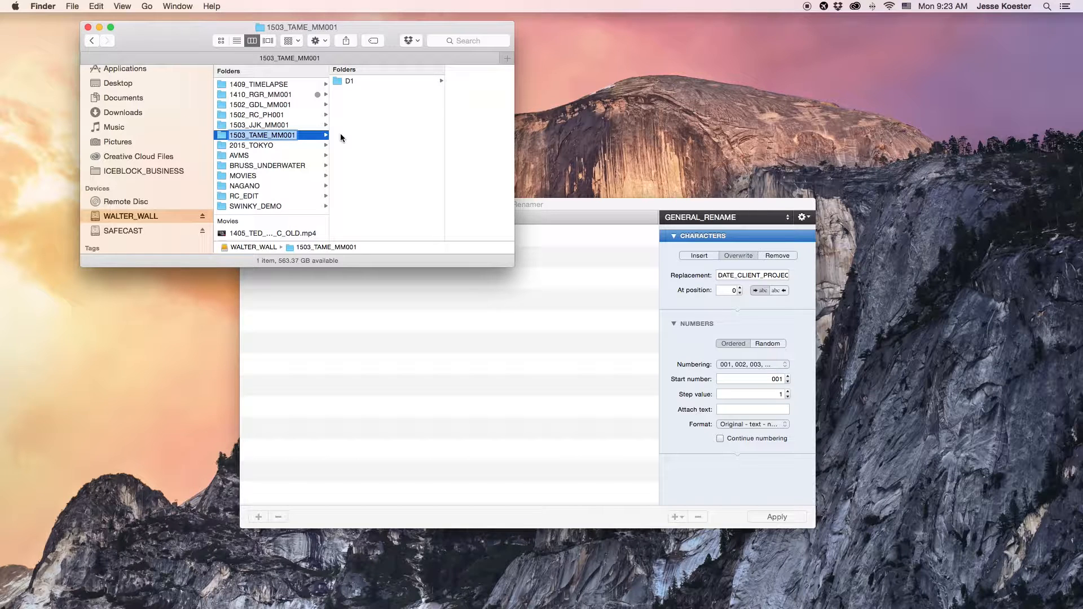
pyautogui.press('super+c')
pyautogui.press('Return')
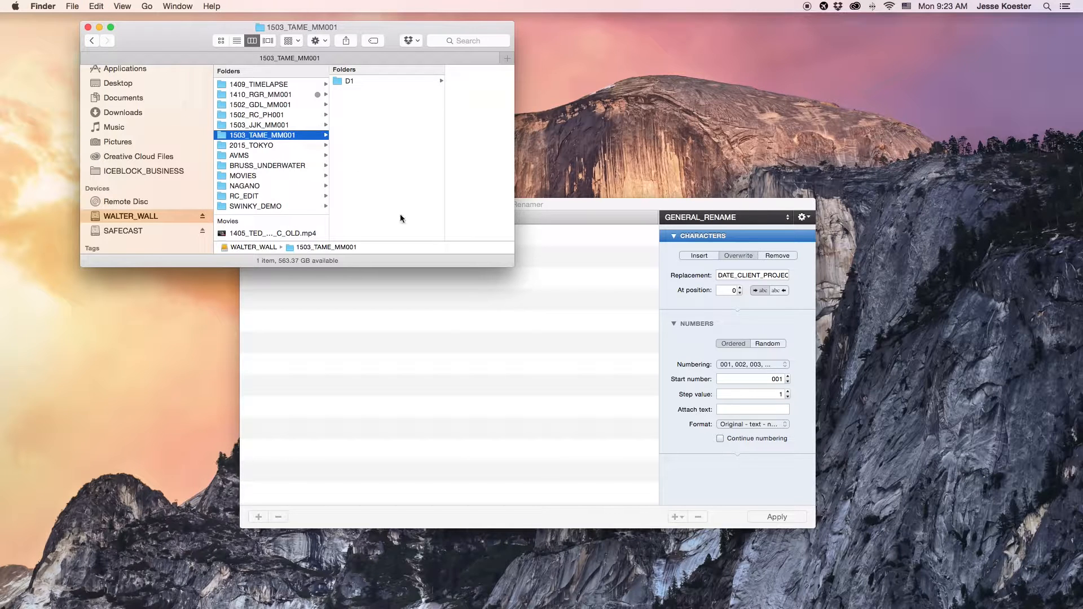
# Back in Renamer, replace the preset's replacement text with the copied folder name, shortened to 1503_TAME_MM1_
pyautogui.click(523, 314)
pyautogui.click(773, 273)
pyautogui.press('super+a')
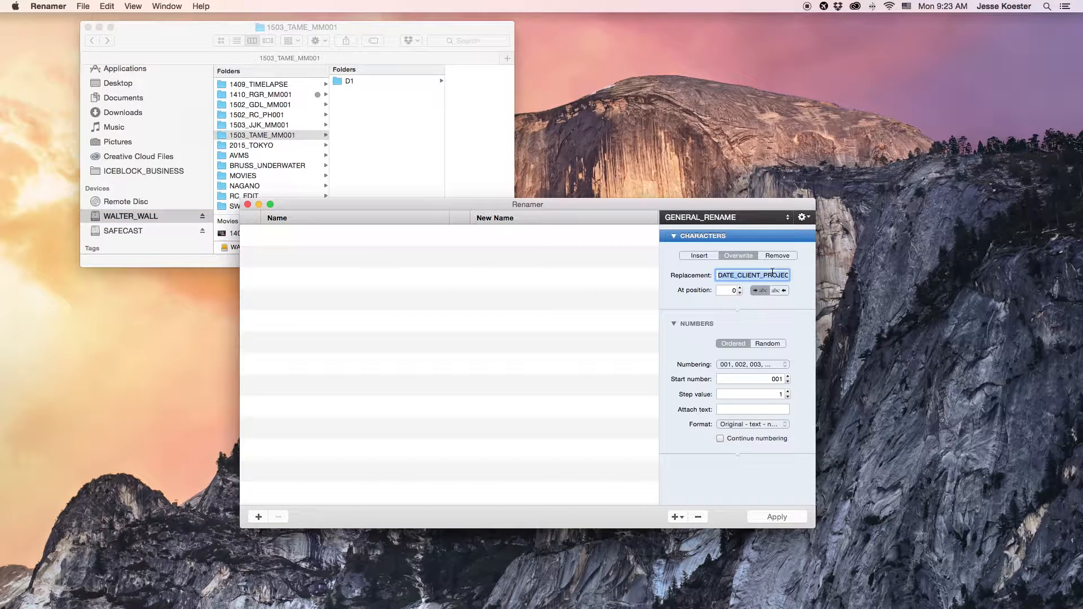
pyautogui.press('super+v')
pyautogui.press('BackSpace')
pyautogui.press('BackSpace')
pyautogui.press('BackSpace')
pyautogui.write('_')
# Open D1/AUDIO/REEL_01 inside the project folder in Finder, and append AU to Renamer's replacement text
pyautogui.click(387, 80)
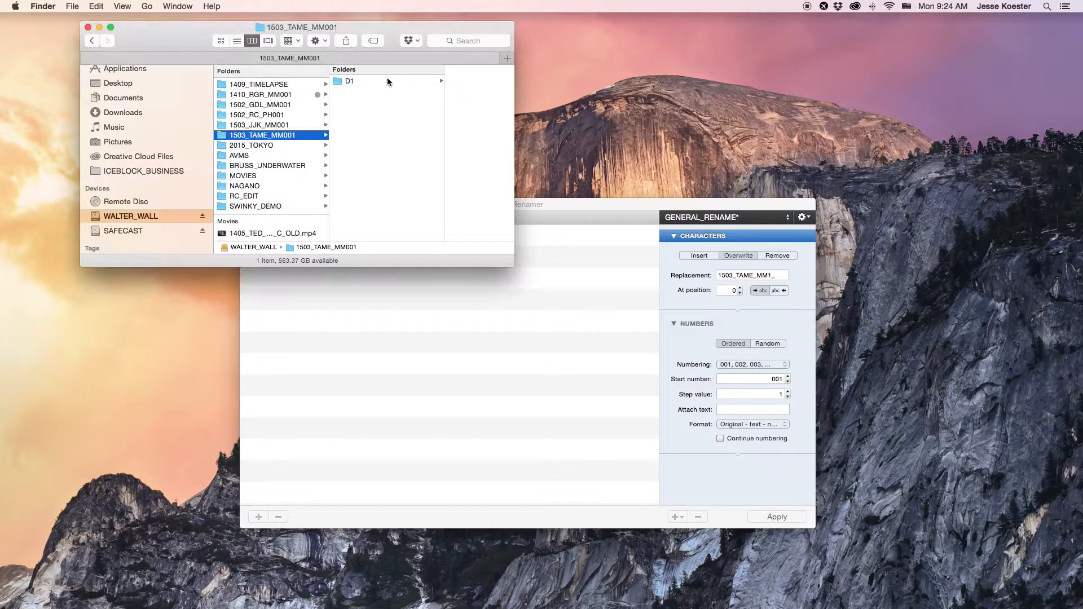
pyautogui.click(387, 79)
pyautogui.press('Right')
pyautogui.press('Right')
pyautogui.press('Right')
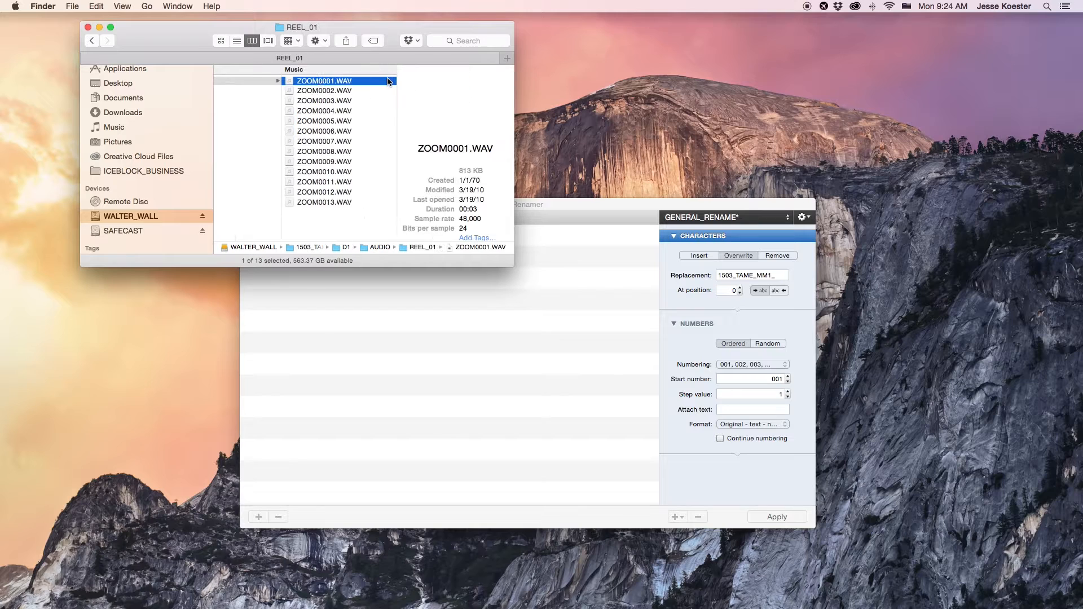
pyautogui.click(778, 276)
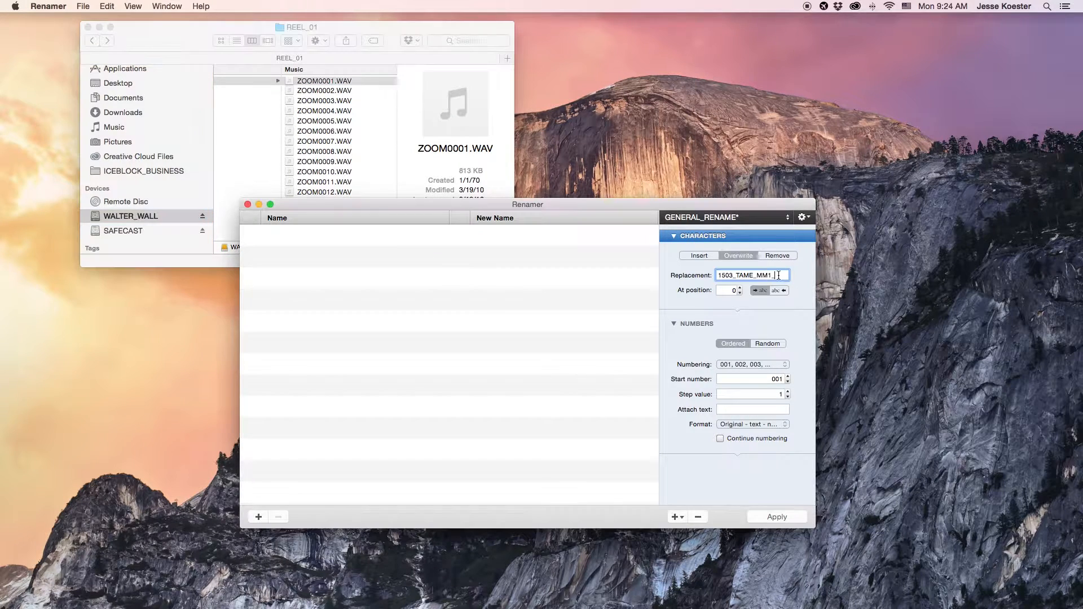
pyautogui.write('AU')
# Add all the ZOOM WAV files from the REEL_01 folder to Renamer's file list
pyautogui.click(310, 82)
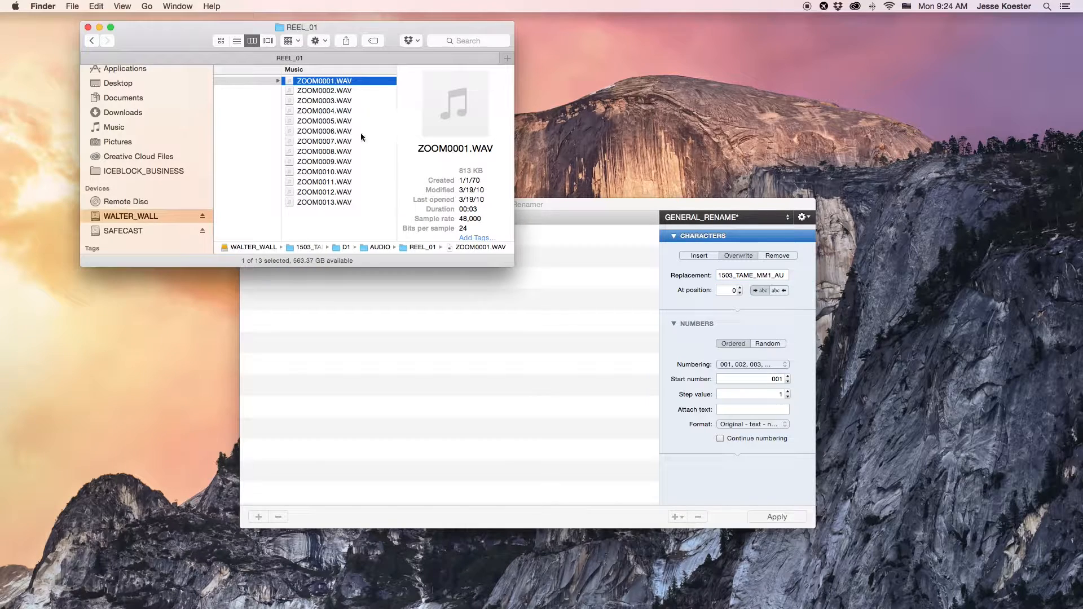
pyautogui.click(326, 153)
pyautogui.press('super+c')
pyautogui.press('super+a')
pyautogui.moveTo(337, 95); pyautogui.dragTo(521, 314)
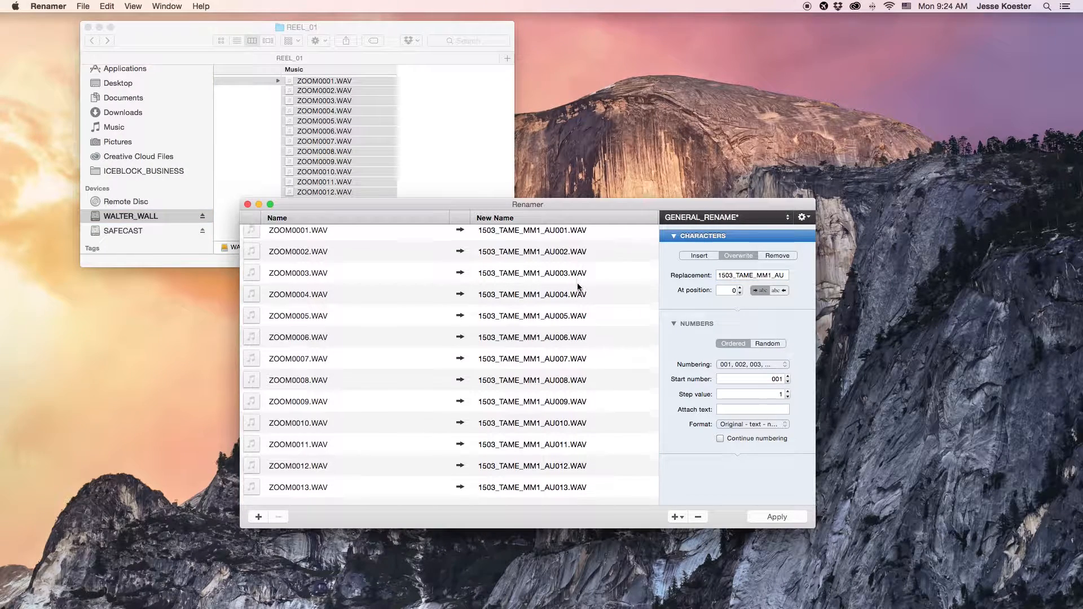
# Remove ZOOM0008.WAV through ZOOM0013.WAV from the rename list
pyautogui.click(556, 495)
pyautogui.keyDown('shift'); pyautogui.click(553, 386); pyautogui.keyUp('shift')
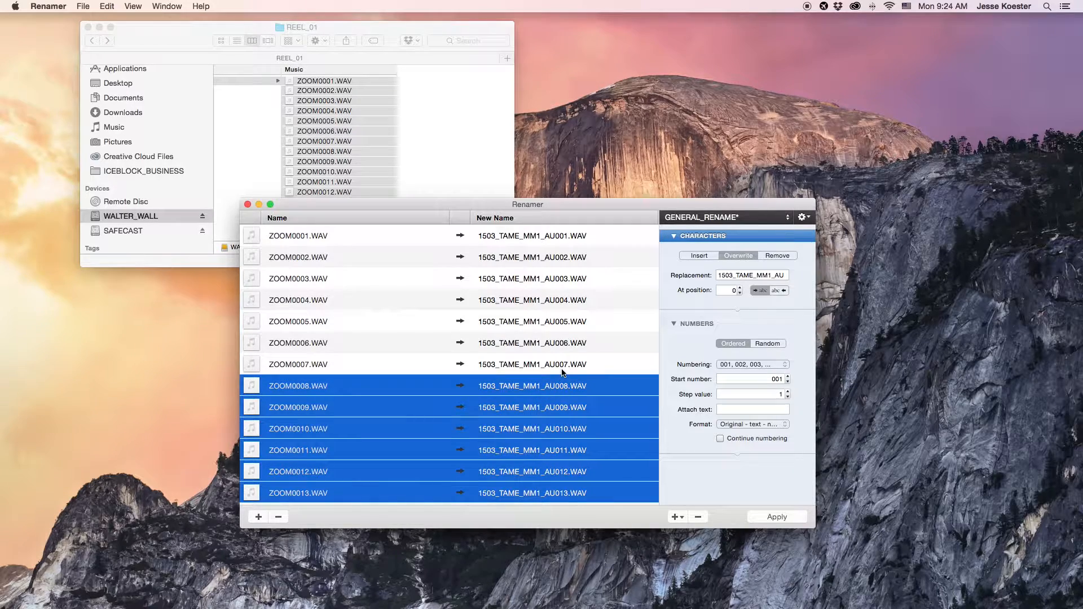
pyautogui.press('super+BackSpace')
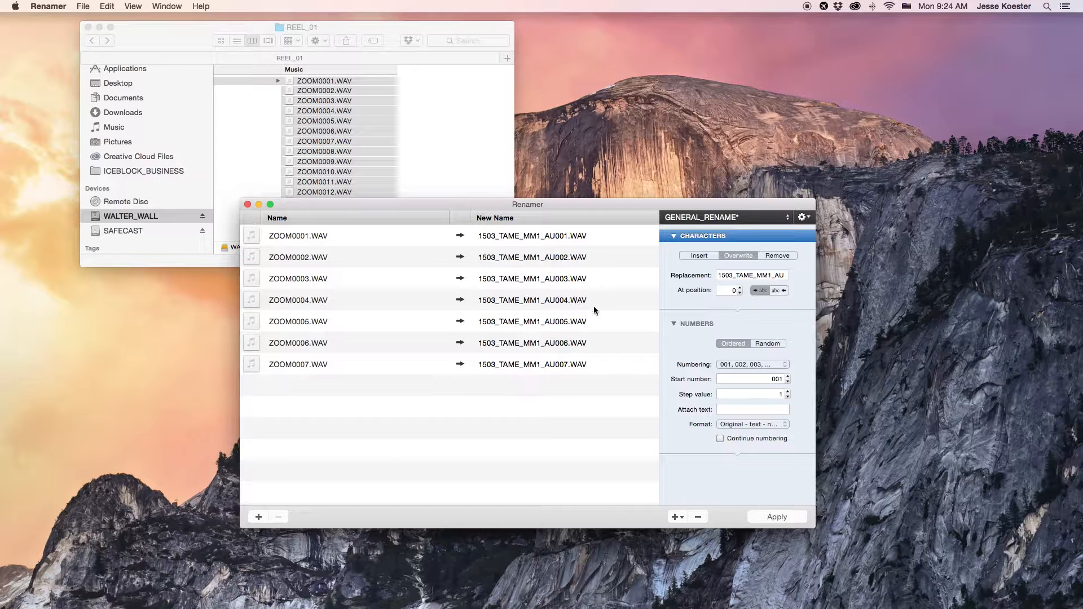
# Enable continued numbering, check the replacement text, and apply the rename to ZOOM0001.WAV through ZOOM0007.WAV
pyautogui.click(720, 439)
pyautogui.click(713, 276)
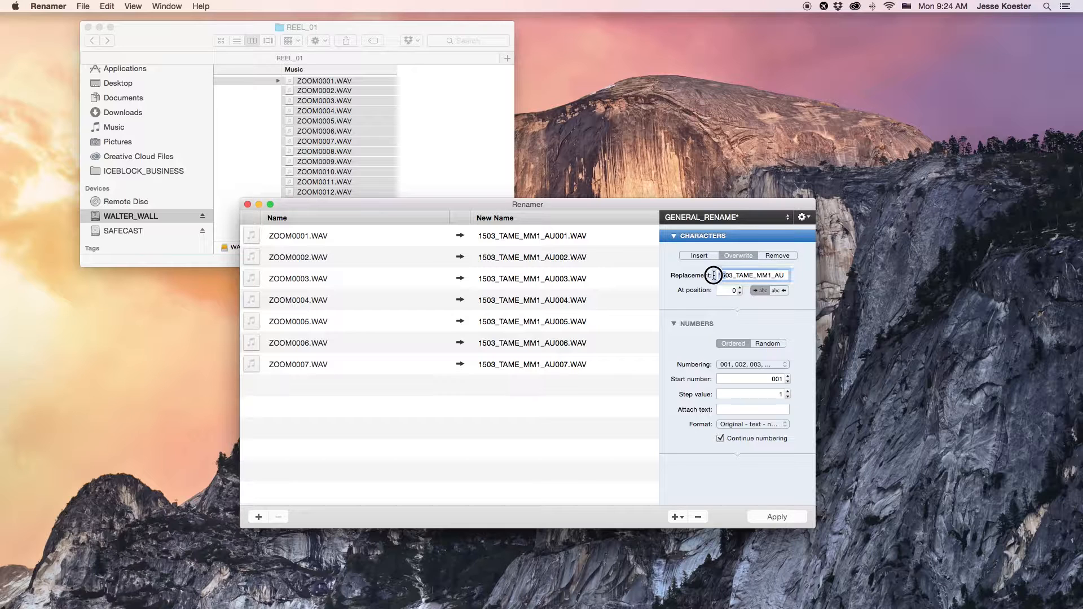
pyautogui.doubleClick(728, 275)
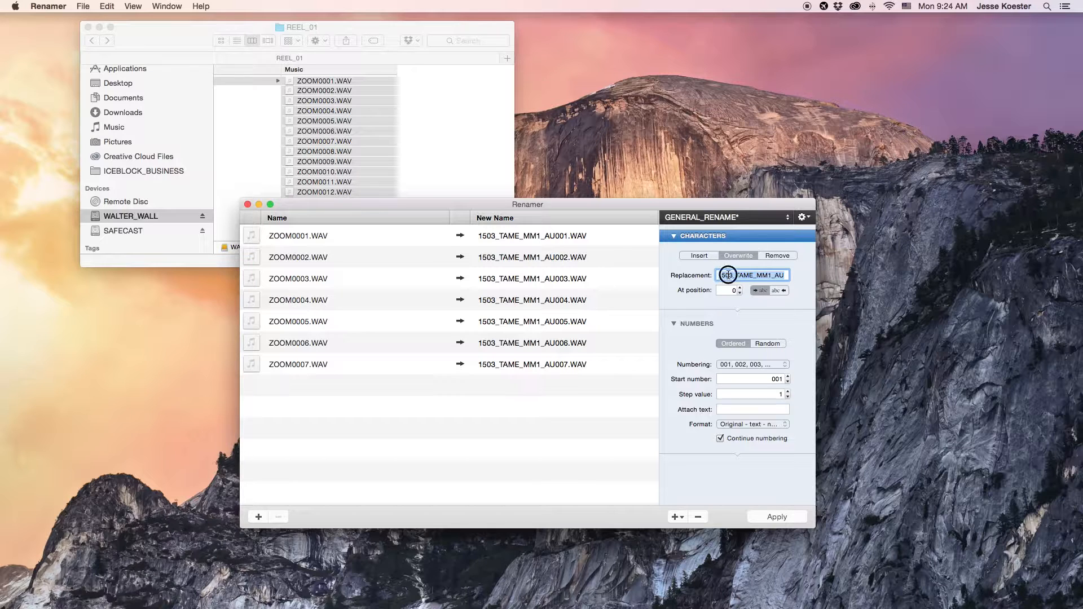
pyautogui.click(728, 275)
pyautogui.click(742, 276)
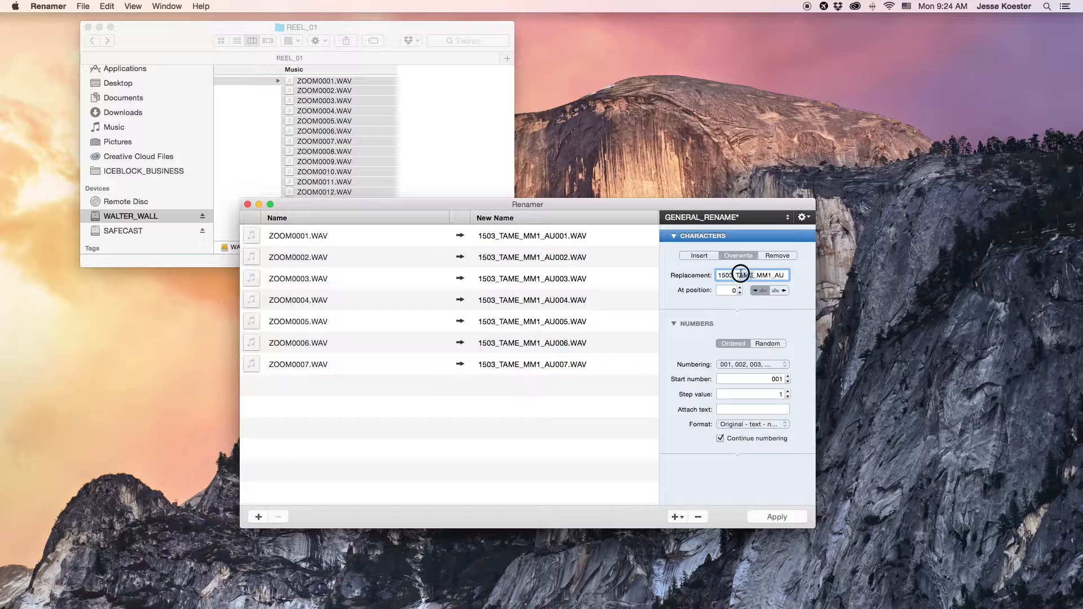
pyautogui.click(774, 276)
pyautogui.click(766, 275)
pyautogui.click(768, 274)
pyautogui.click(770, 275)
pyautogui.click(771, 275)
pyautogui.click(781, 275)
pyautogui.click(776, 517)
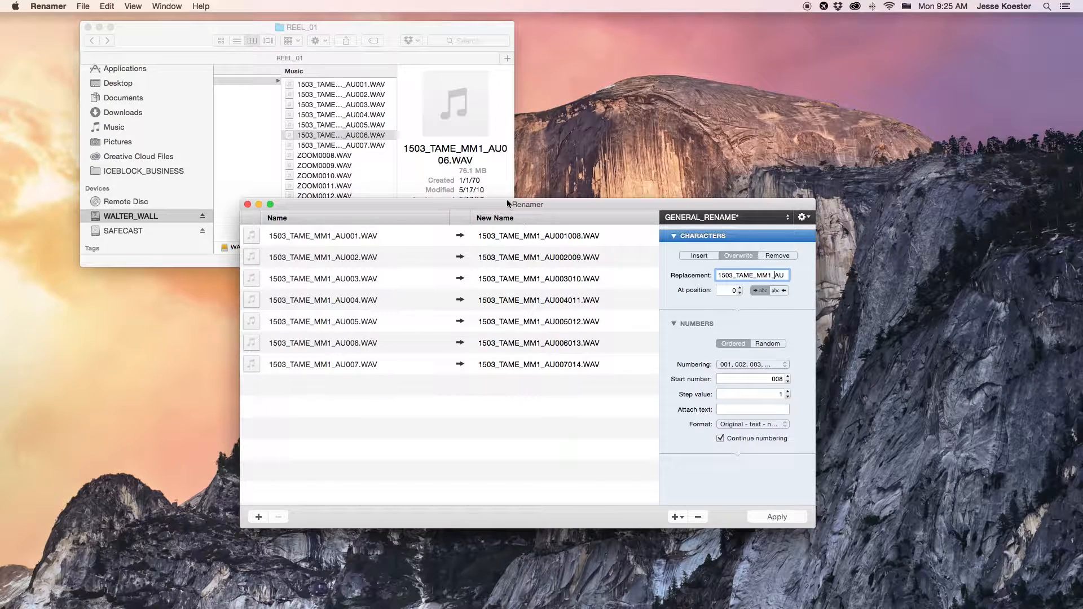
# Clear the seven renamed files from the list, with the Renamer window moved clear of the Finder file list
pyautogui.moveTo(507, 203); pyautogui.dragTo(644, 214)
pyautogui.click(655, 338)
pyautogui.click(678, 378)
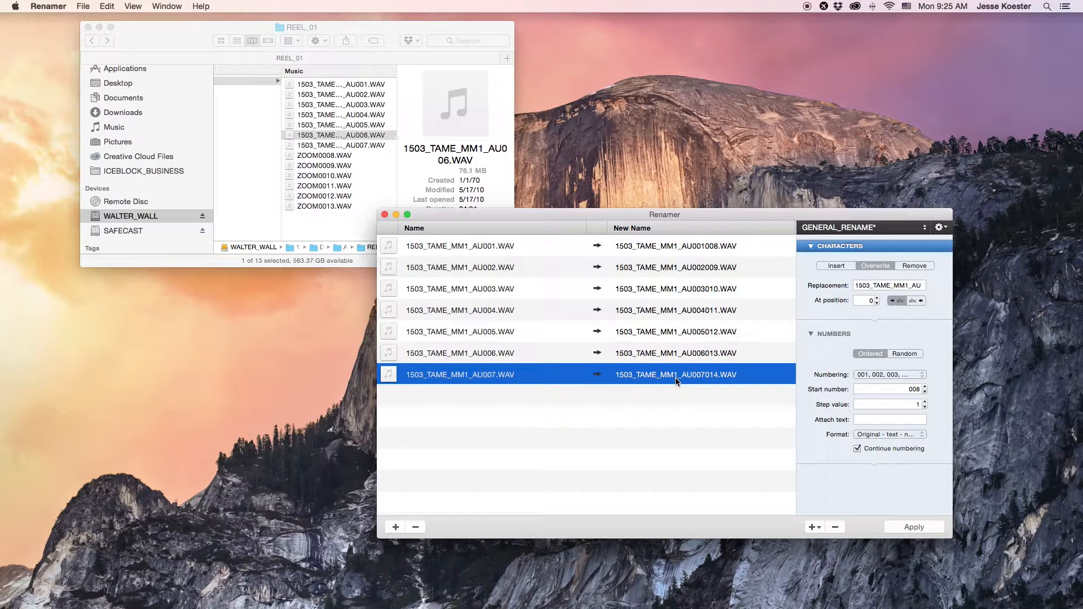
pyautogui.press('super+a')
pyautogui.press('super+BackSpace')
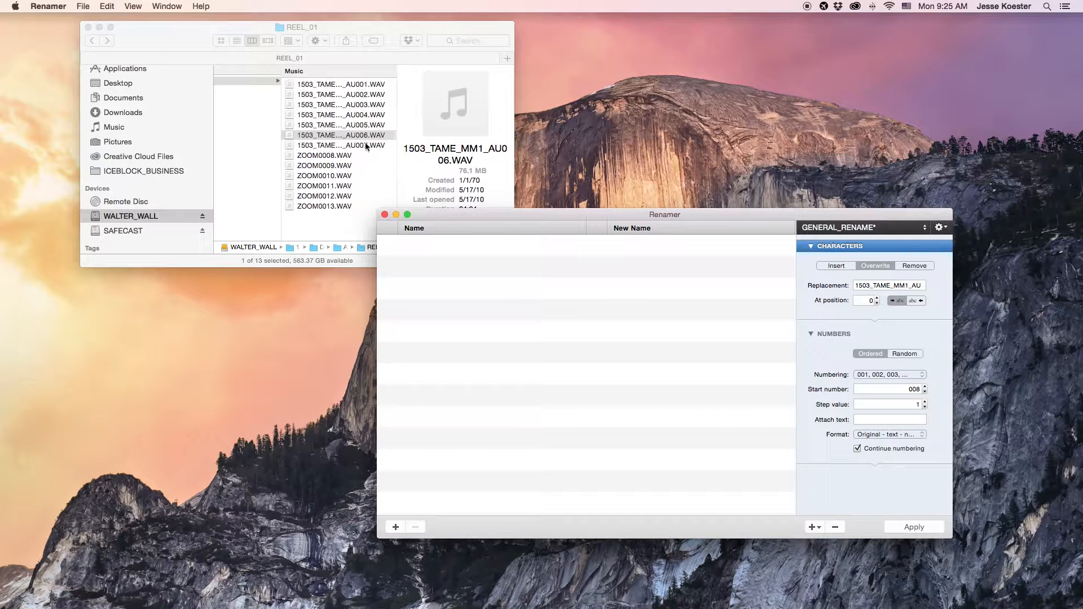
# Add ZOOM0008.WAV through ZOOM0013.WAV from REEL_01 to the list and apply the rename
pyautogui.click(319, 156)
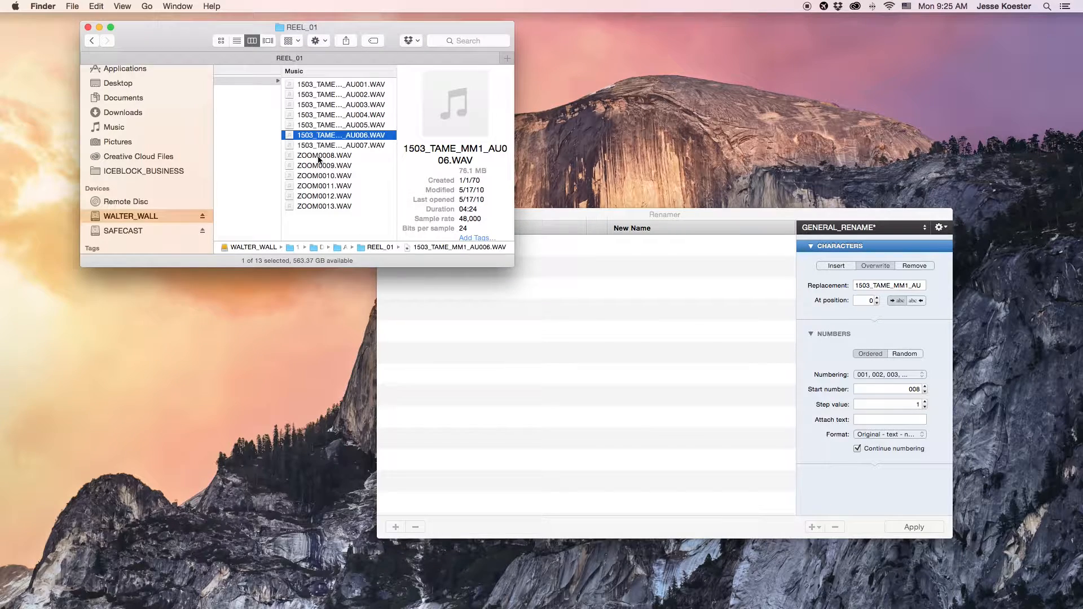
pyautogui.keyDown('shift'); pyautogui.click(320, 207); pyautogui.keyUp('shift')
pyautogui.moveTo(320, 208); pyautogui.dragTo(681, 353)
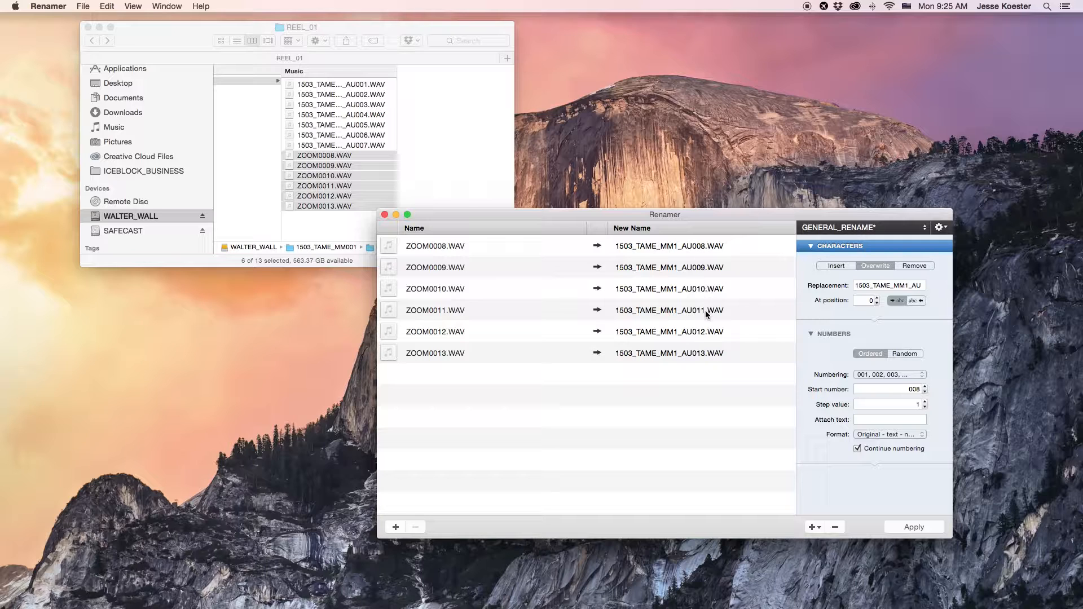
pyautogui.click(648, 428)
pyautogui.click(926, 527)
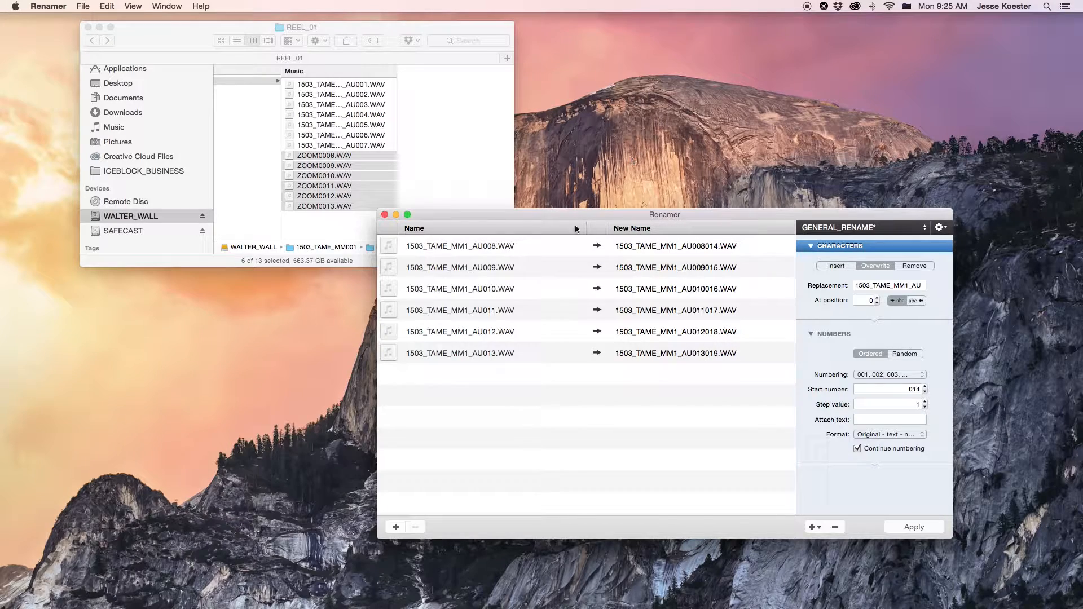
# Check the renamed files in the REEL_01 folder and turn off continued numbering
pyautogui.moveTo(500, 217); pyautogui.dragTo(537, 277)
pyautogui.click(306, 221)
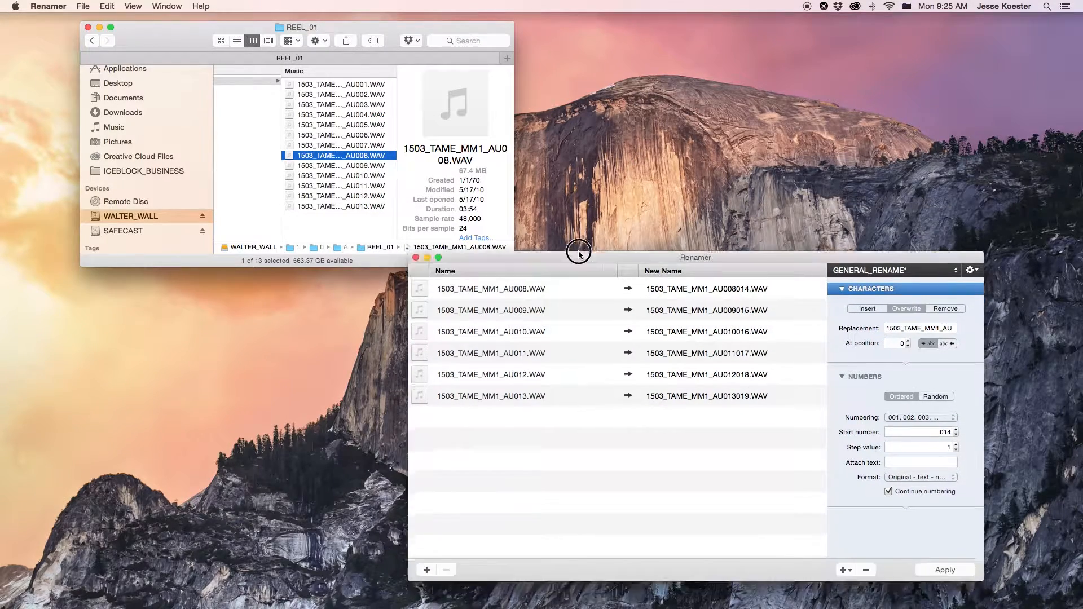
pyautogui.moveTo(582, 263); pyautogui.dragTo(575, 211)
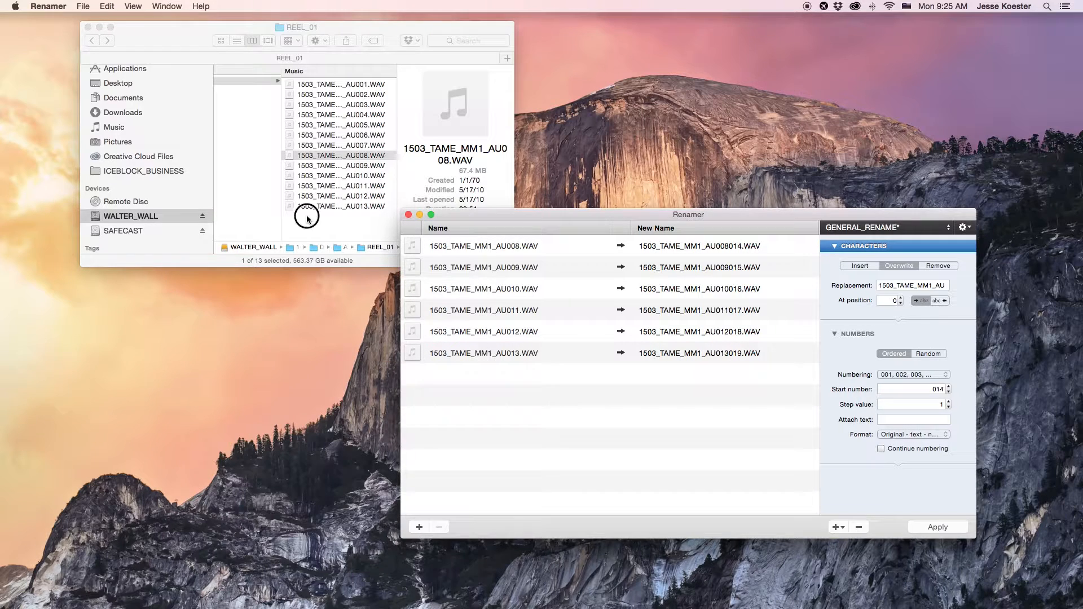
# In Finder, open 1503_TAME_MM001/D1/AUDIO/REEL_01 on the SAFECAST drive and select ZOOM0001.WAV
pyautogui.click(306, 219)
pyautogui.click(133, 232)
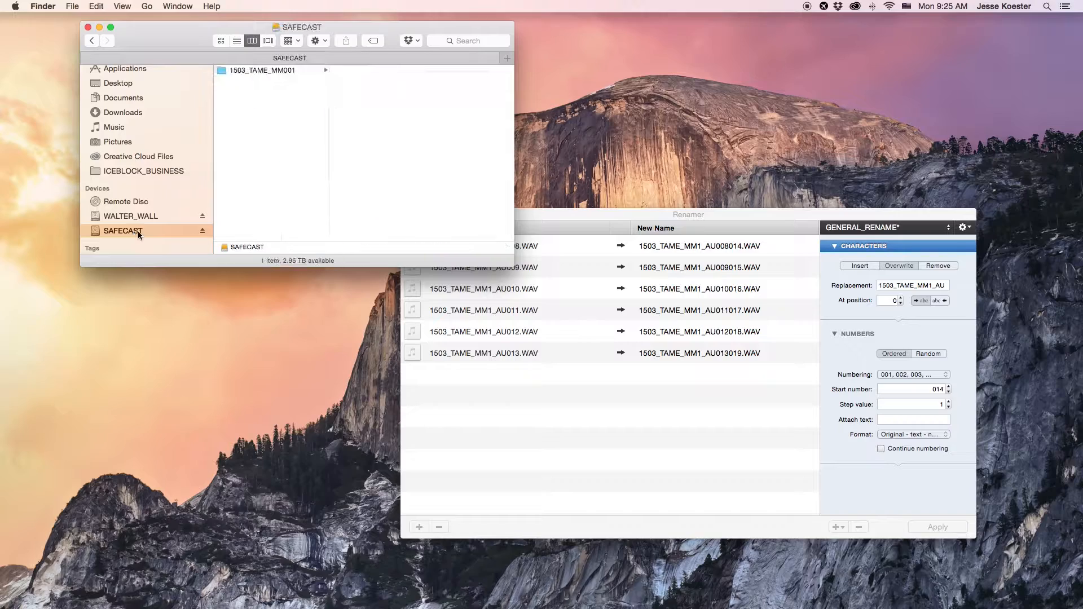
pyautogui.click(261, 71)
pyautogui.click(381, 70)
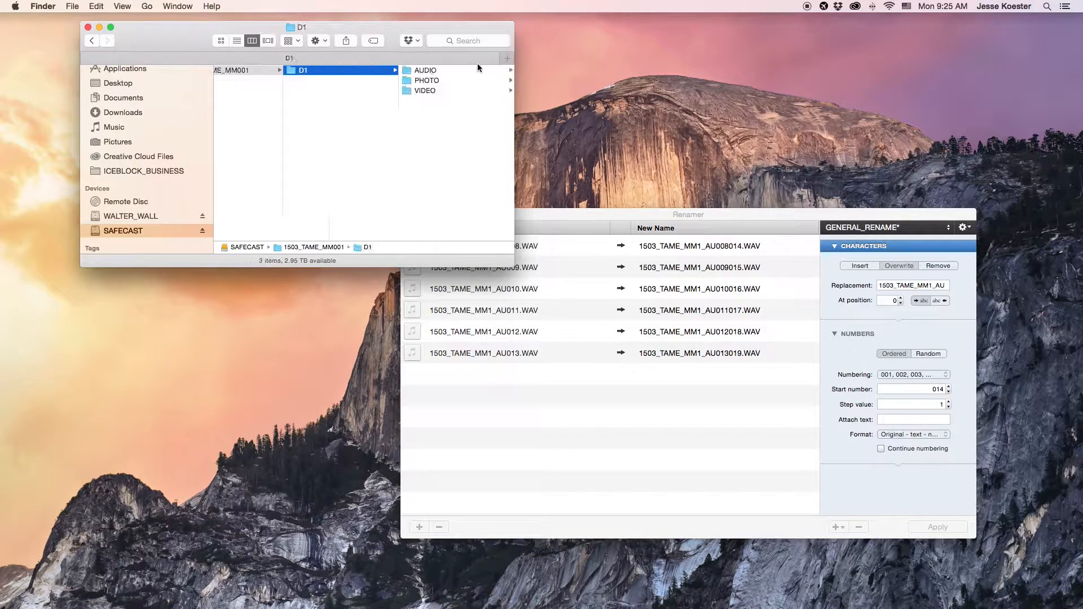
pyautogui.click(437, 70)
pyautogui.click(441, 70)
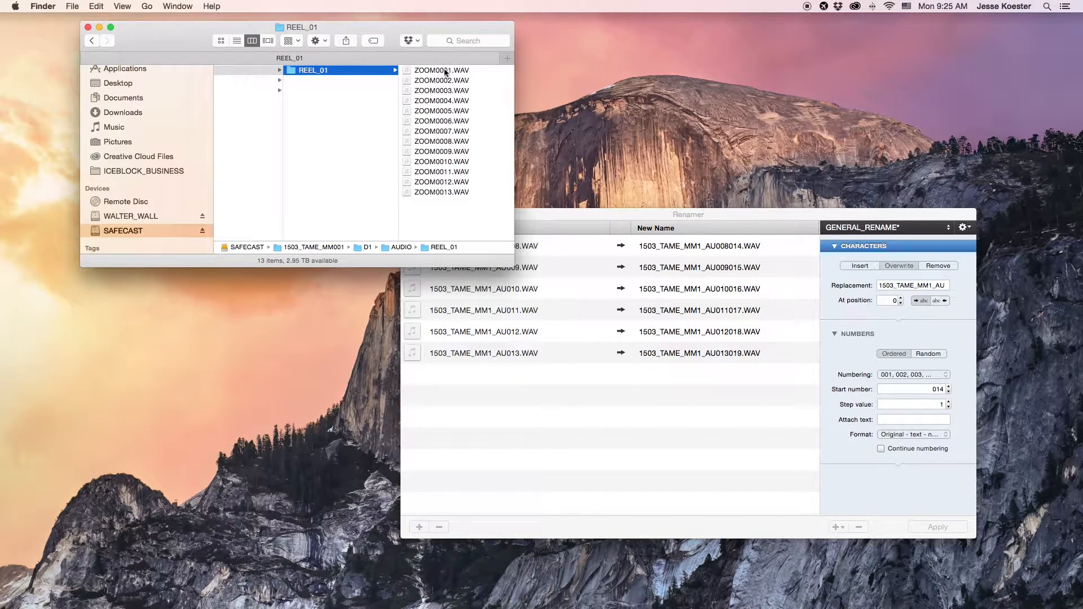
pyautogui.click(446, 70)
# Clear all the previously renamed files from Renamer's list
pyautogui.click(708, 398)
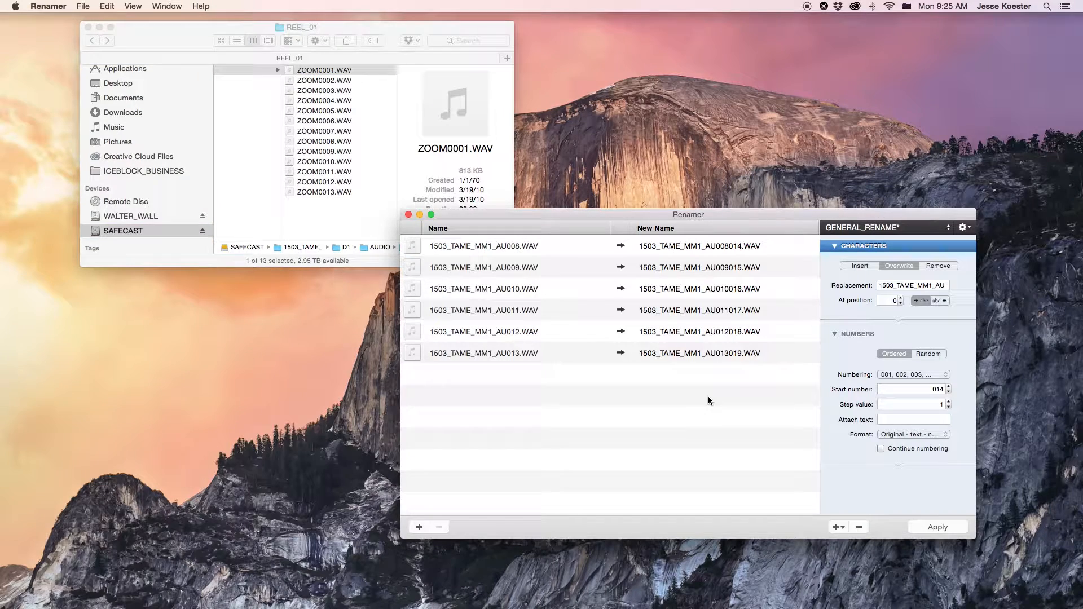
pyautogui.click(678, 376)
pyautogui.press('super+a')
pyautogui.press('BackSpace')
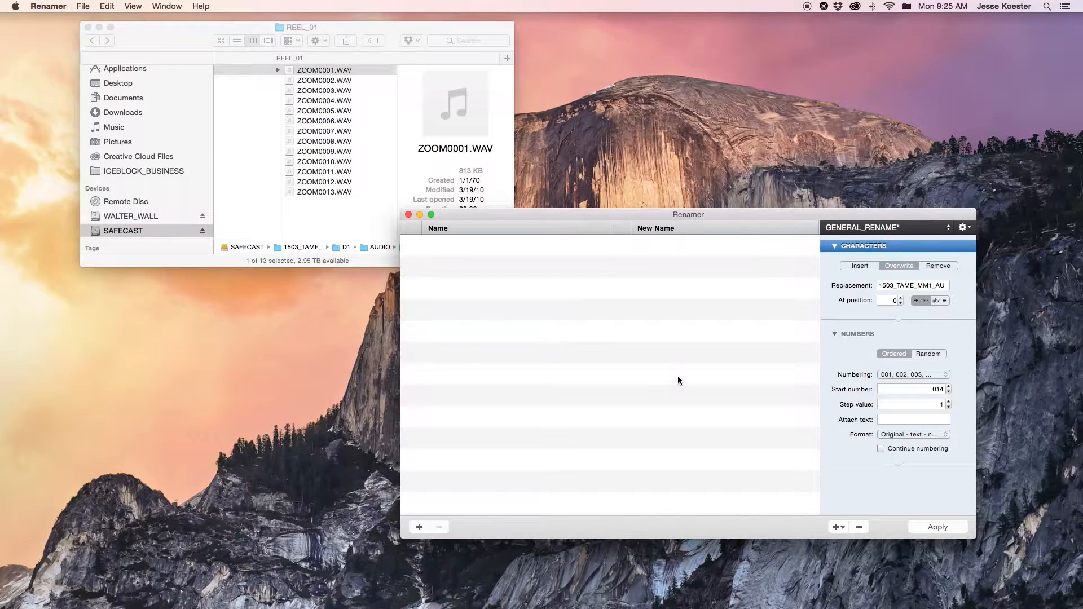
# Add ZOOM0001.WAV through ZOOM0007.WAV from the SAFECAST drive's REEL_01 folder to the rename list
pyautogui.click(338, 154)
pyautogui.keyDown('shift'); pyautogui.click(319, 131); pyautogui.keyUp('shift')
pyautogui.moveTo(319, 131); pyautogui.dragTo(590, 418)
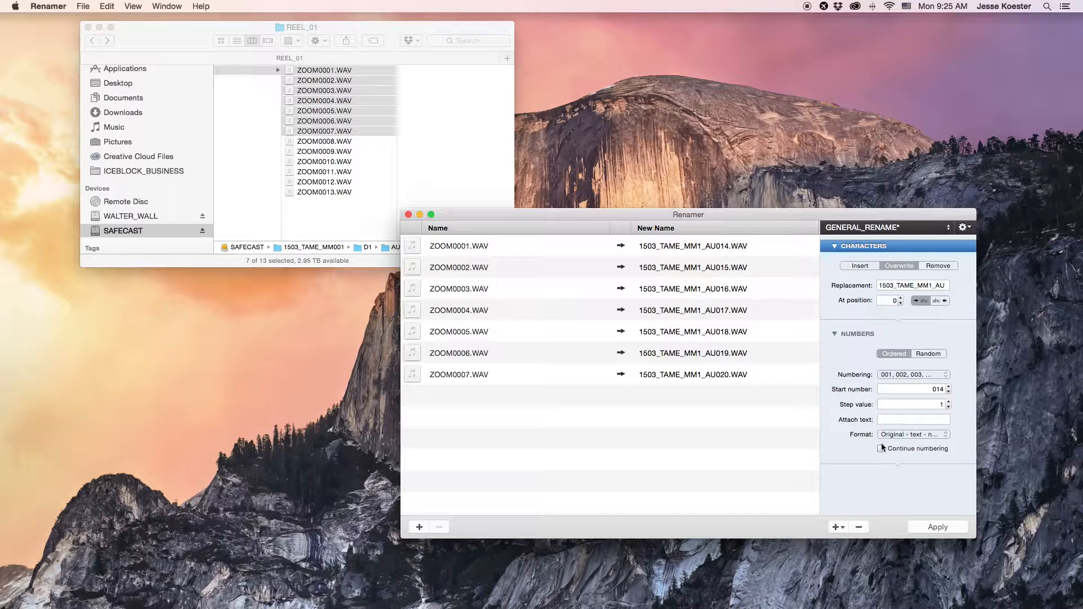
# Set the start number to 001 and start the rename of ZOOM0001.WAV through ZOOM0007.WAV
pyautogui.click(942, 388)
pyautogui.doubleClick(942, 389)
pyautogui.write('000')
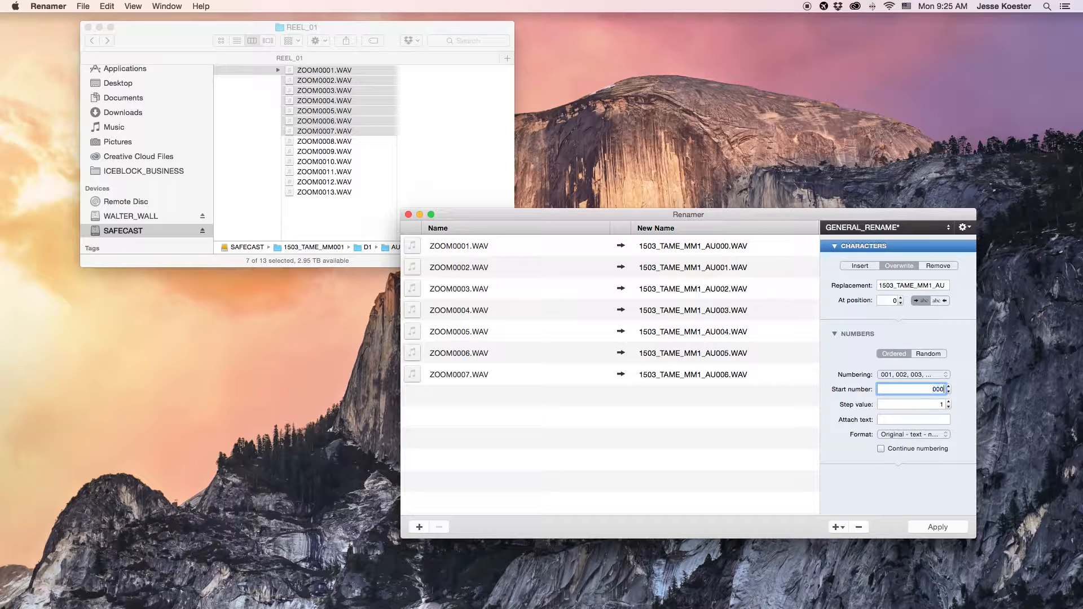
pyautogui.click(652, 450)
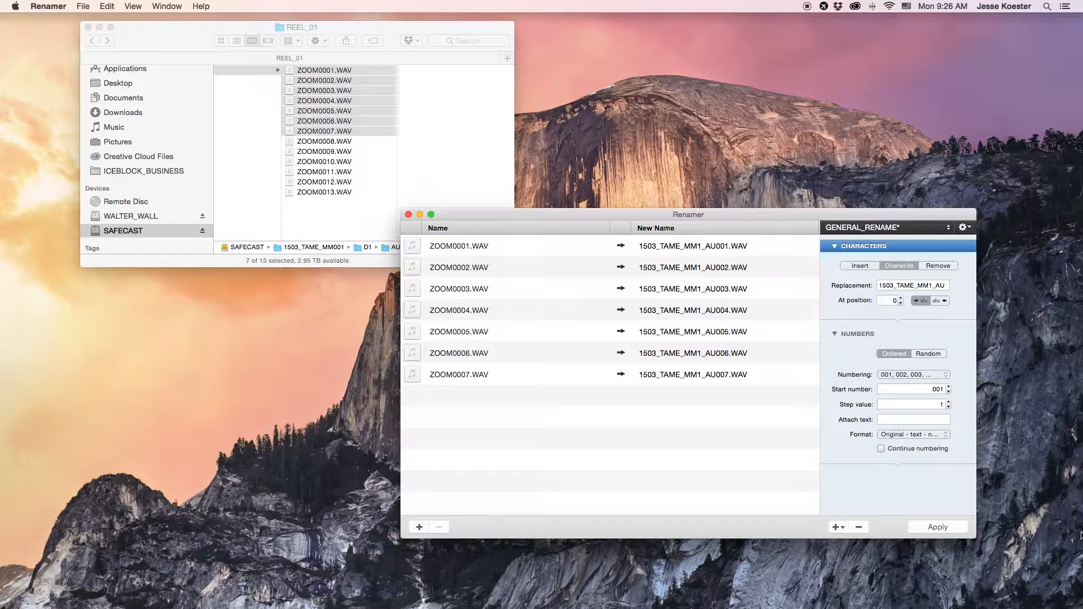
pyautogui.click(942, 530)
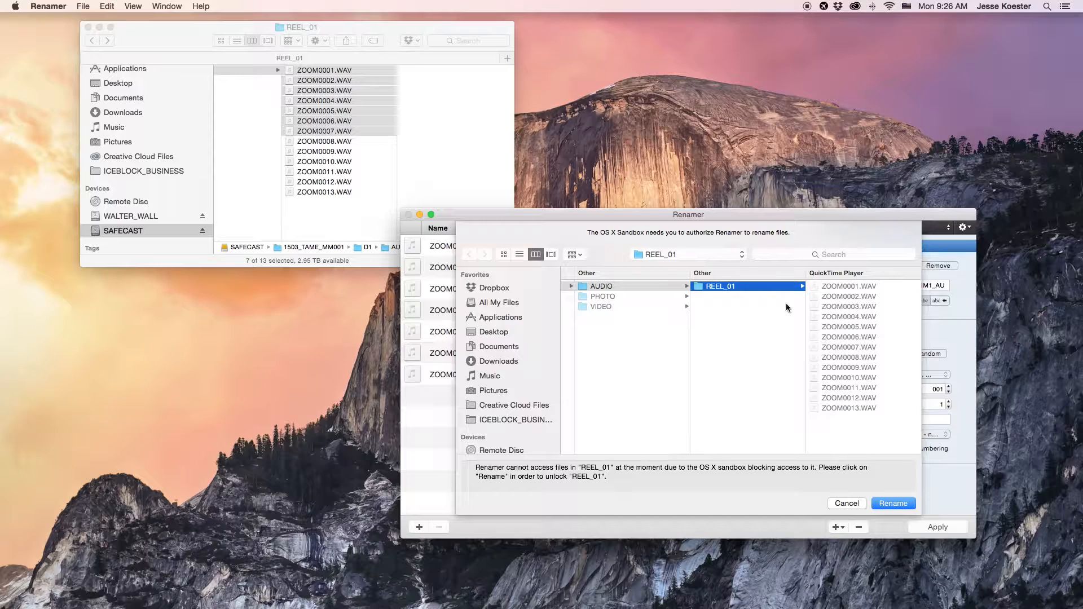
# Examine the folder hierarchy in the sandbox authorization dialog from 1503_TAME_MM001 through D1 and AUDIO to REEL_01
pyautogui.moveTo(740, 211); pyautogui.dragTo(713, 196)
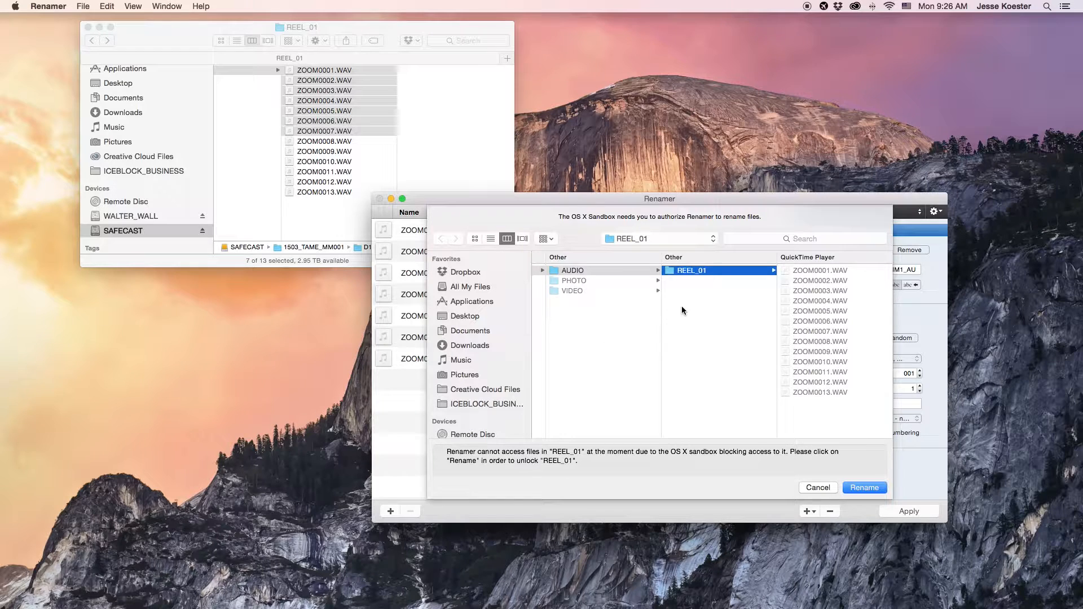
pyautogui.hscroll(-5, 681, 306)
pyautogui.hscroll(5, 577, 268)
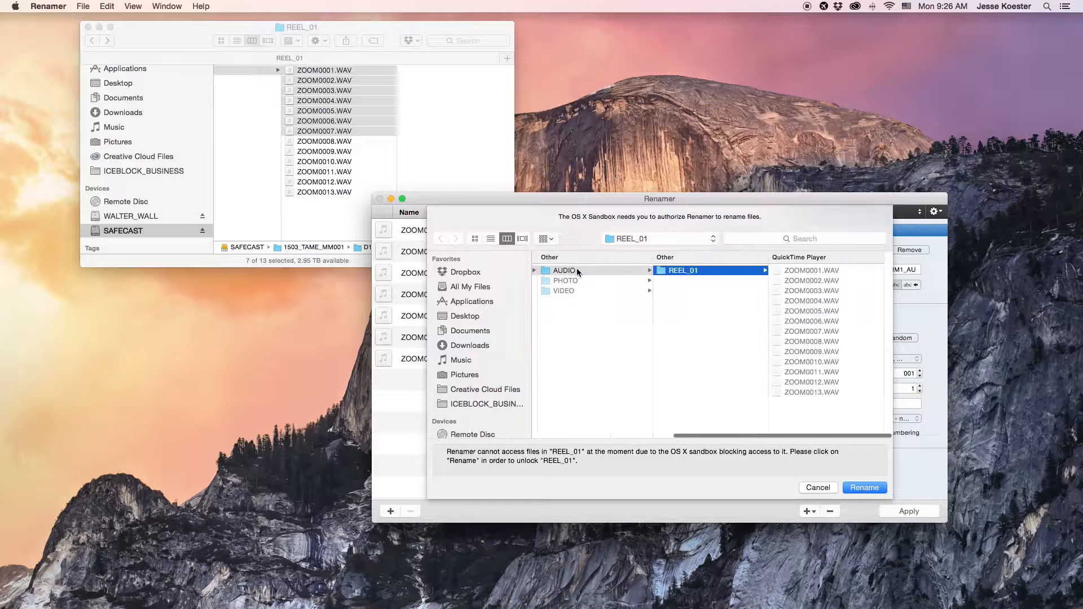
pyautogui.hscroll(-5, 621, 273)
pyautogui.hscroll(2, 608, 275)
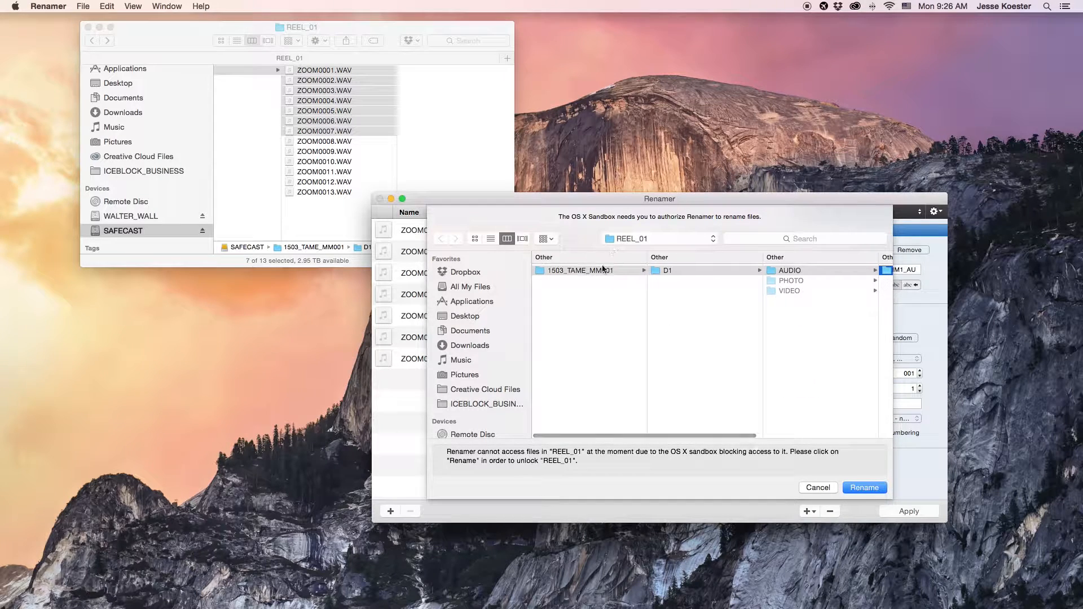
pyautogui.hscroll(5, 727, 282)
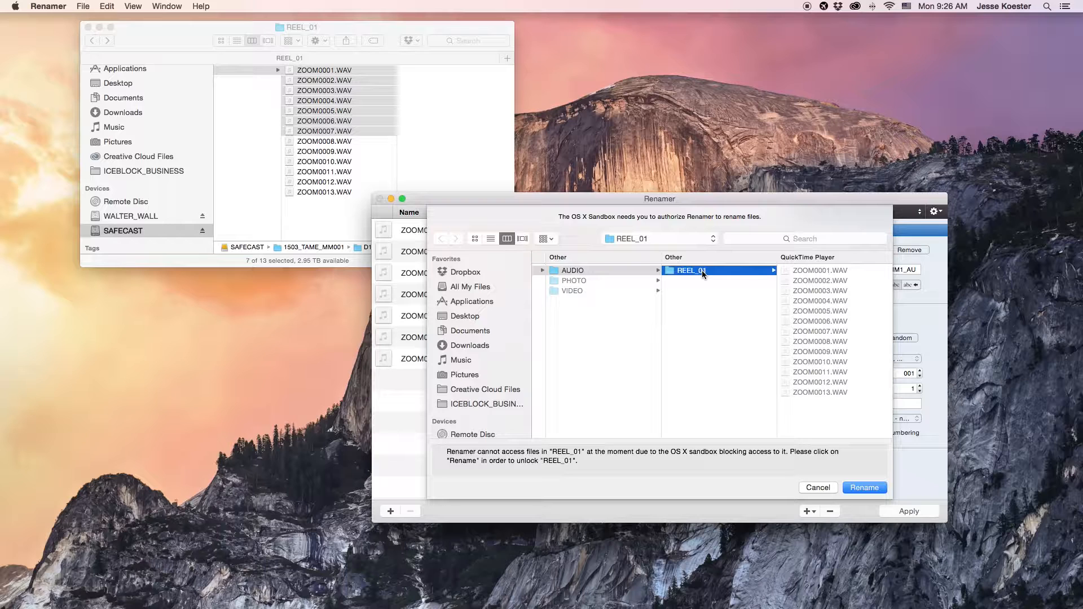
pyautogui.press('Left')
pyautogui.press('Left')
pyautogui.press('Left')
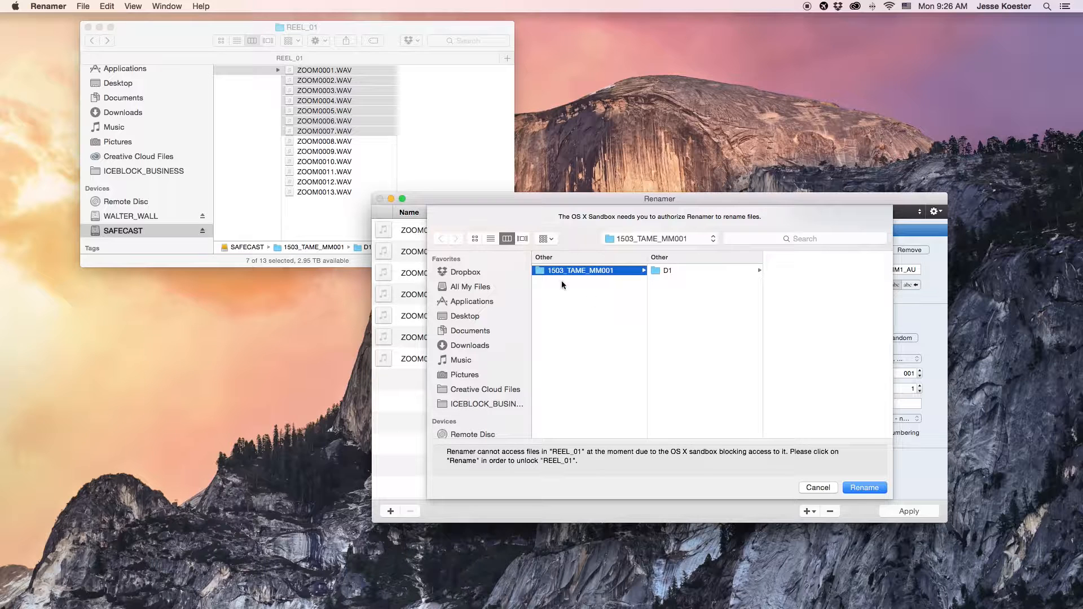
pyautogui.click(668, 270)
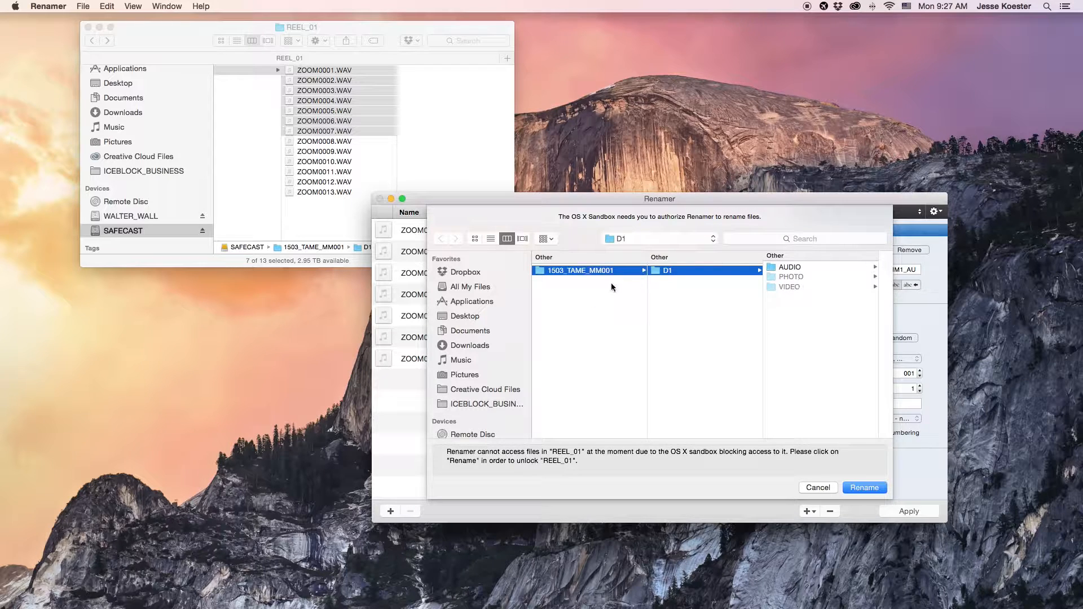
pyautogui.click(802, 267)
pyautogui.click(801, 271)
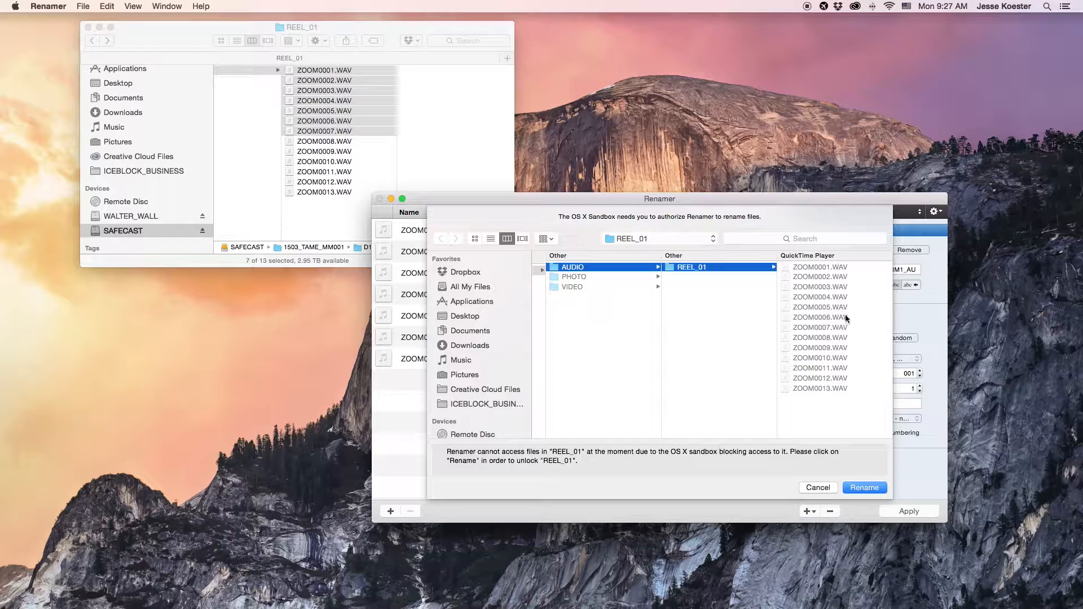
# Authorize renaming for the whole 1503_TAME_MM001 project folder and complete the rename
pyautogui.hscroll(-8, 689, 289)
pyautogui.click(579, 274)
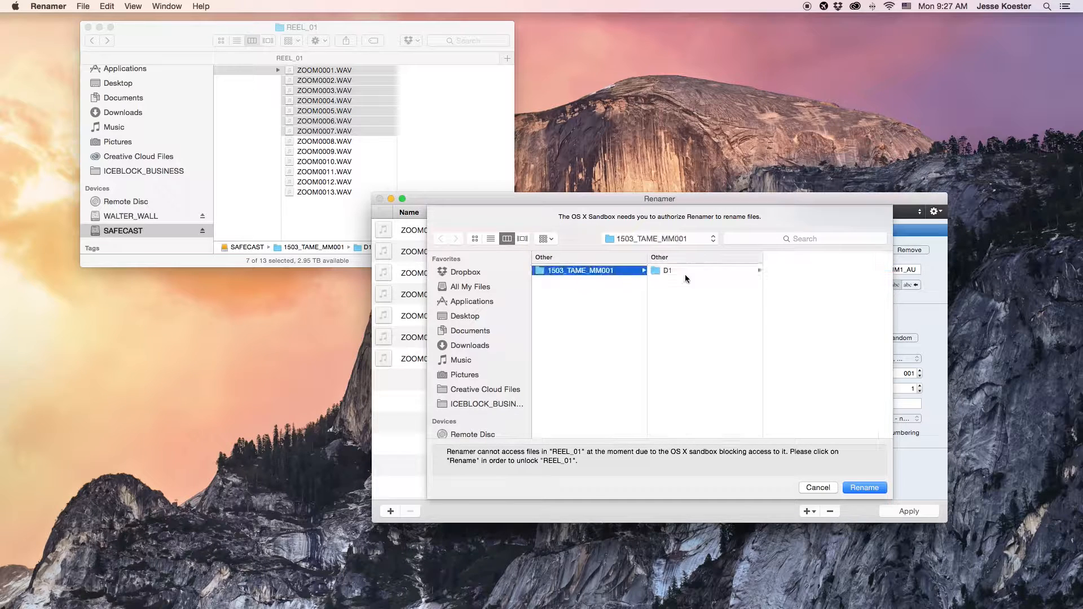
pyautogui.click(725, 271)
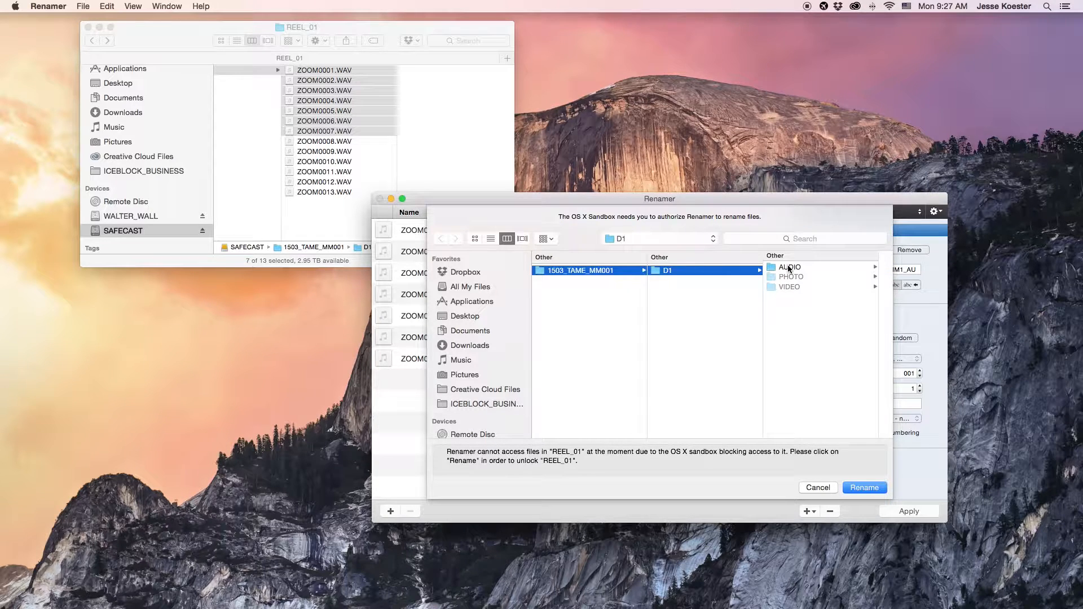
pyautogui.click(576, 273)
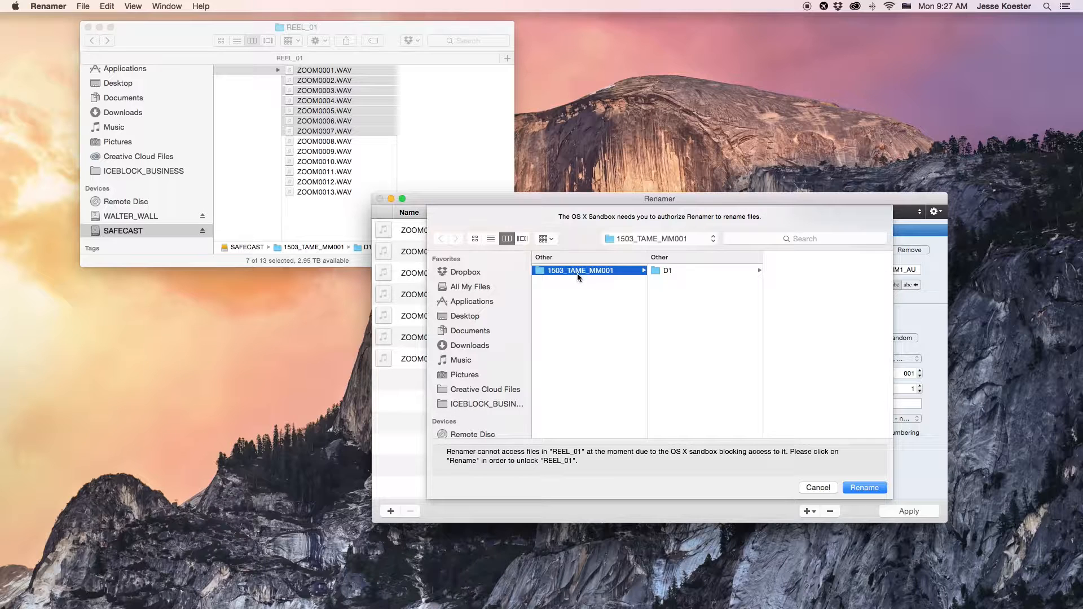
pyautogui.click(865, 488)
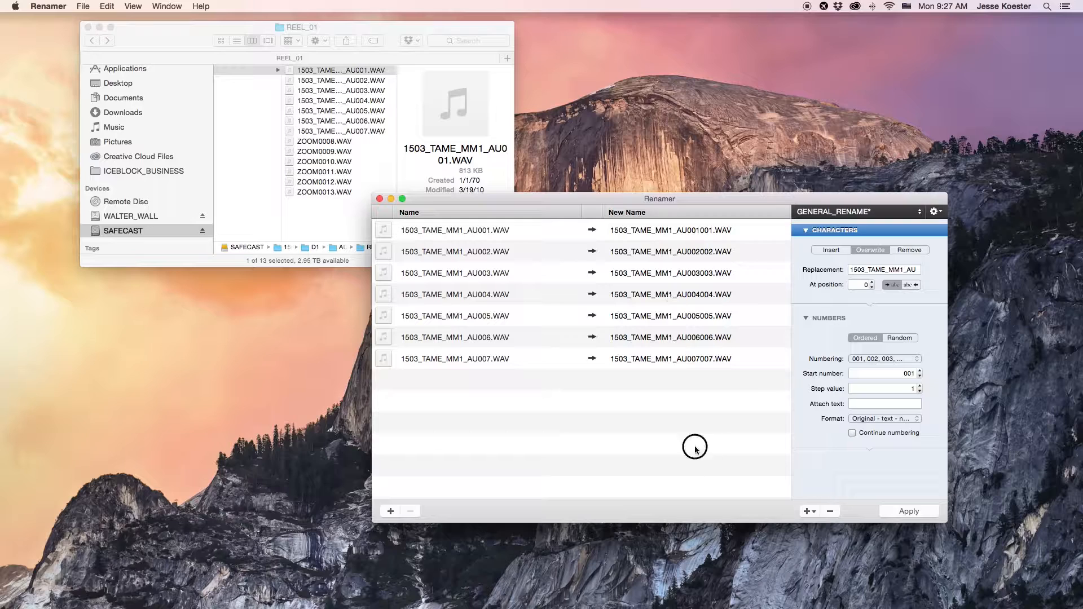
# Clear the rename list and add ZOOM0008.WAV through ZOOM0013.WAV from the REEL_01 folder
pyautogui.press('super+a')
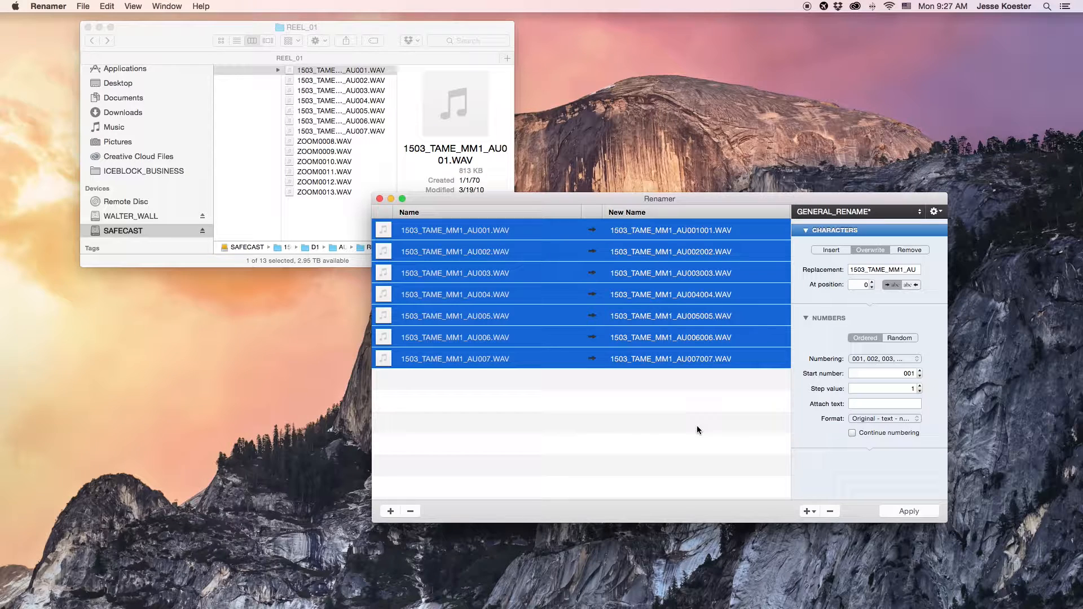
pyautogui.press('BackSpace')
pyautogui.click(337, 224)
pyautogui.click(319, 141)
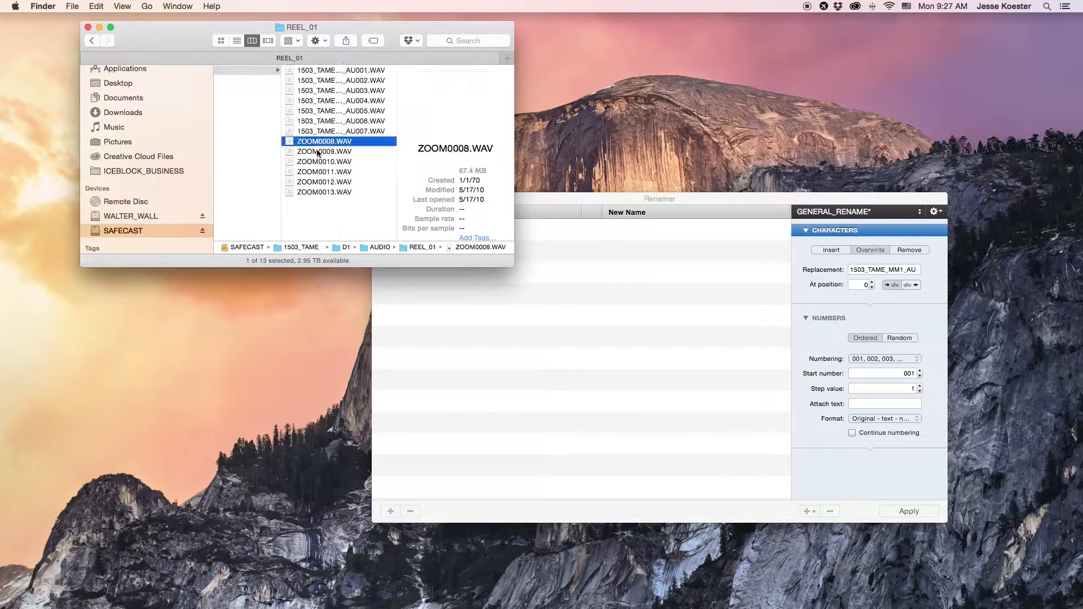
pyautogui.keyDown('shift'); pyautogui.click(320, 192); pyautogui.keyUp('shift')
pyautogui.moveTo(317, 145); pyautogui.dragTo(602, 418)
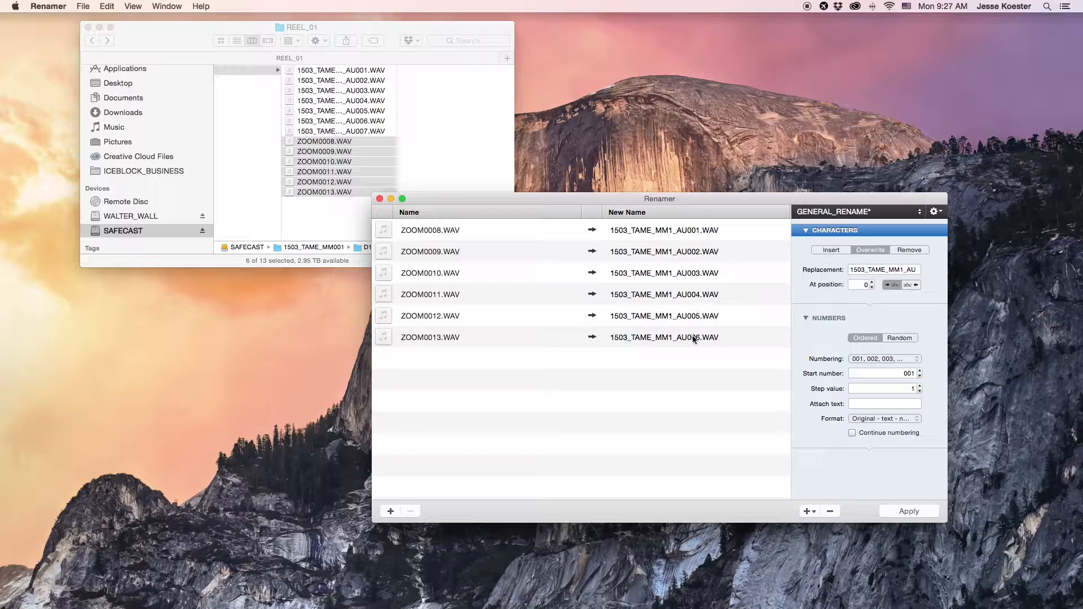
# Set the start number to 008 and apply the rename to the listed audio files
pyautogui.doubleClick(884, 373)
pyautogui.write('008')
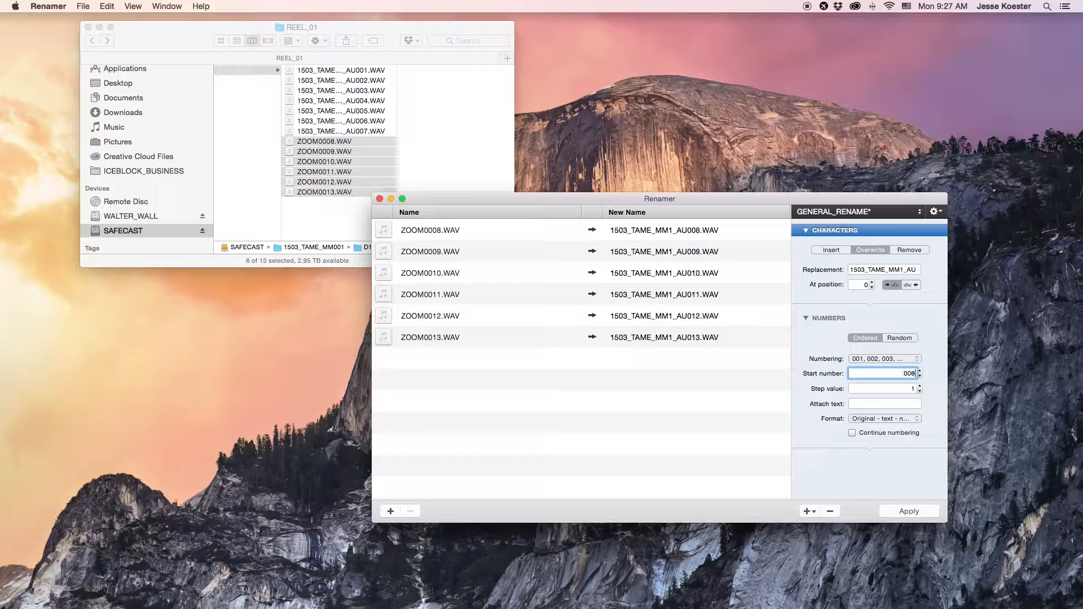
pyautogui.press('Tab')
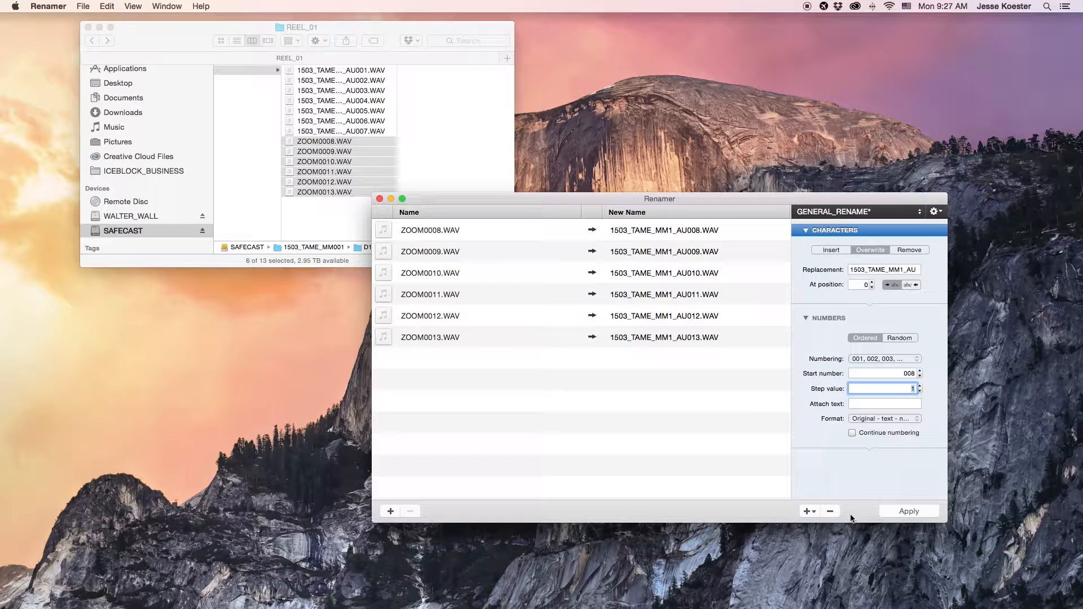
pyautogui.click(909, 511)
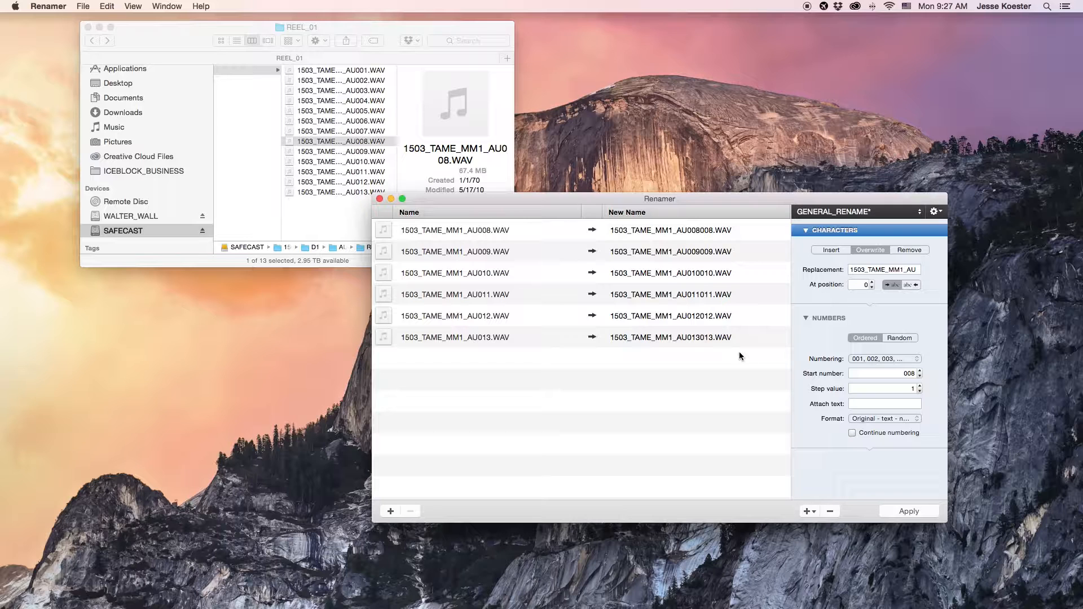
# Clear the rename list and add all CR2 photos from the SAFECAST drive's D1/PHOTO/RAW folder
pyautogui.press('super+a')
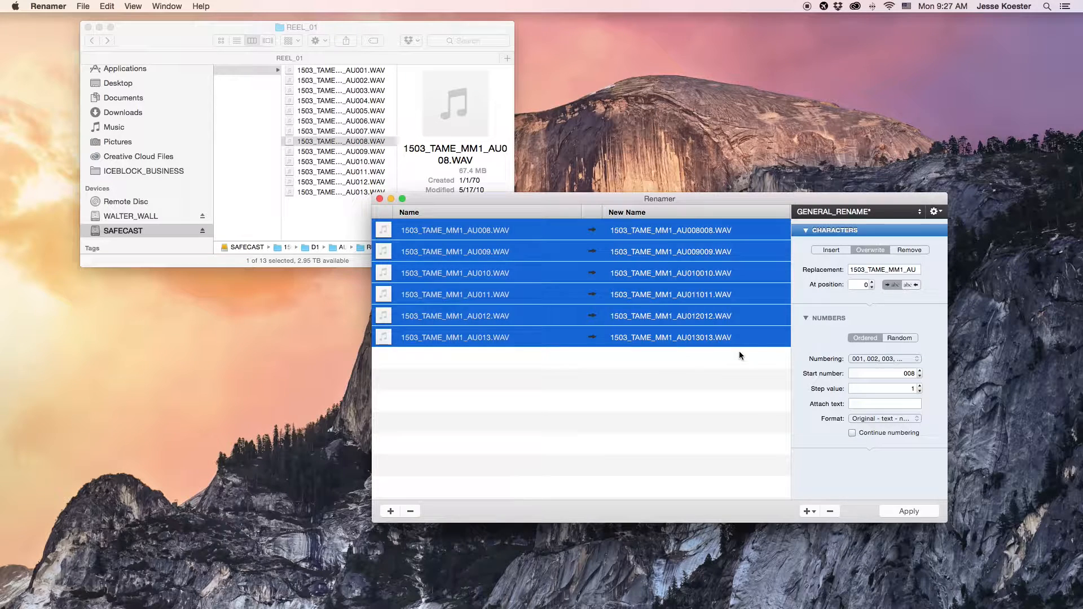
pyautogui.press('BackSpace')
pyautogui.click(365, 145)
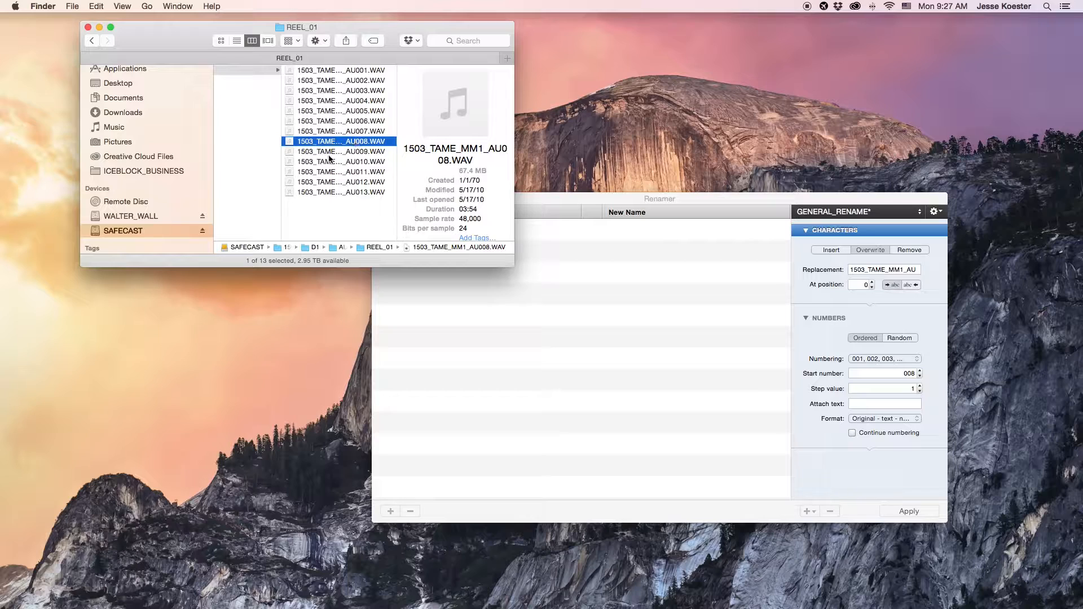
pyautogui.hscroll(-5, 346, 149)
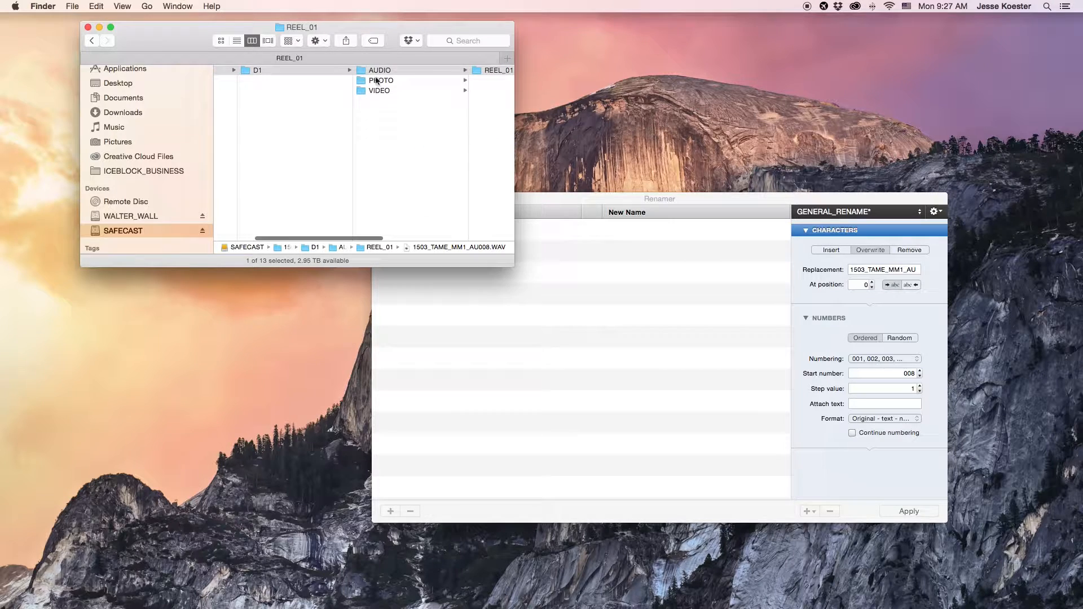
pyautogui.click(416, 84)
pyautogui.click(431, 100)
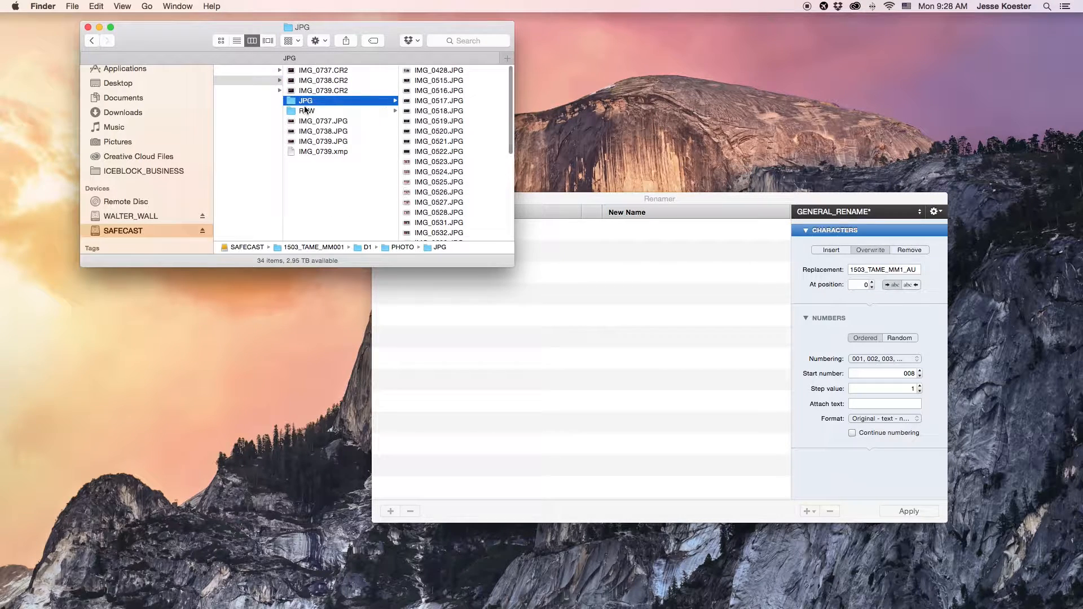
pyautogui.press('Down')
pyautogui.click(407, 71)
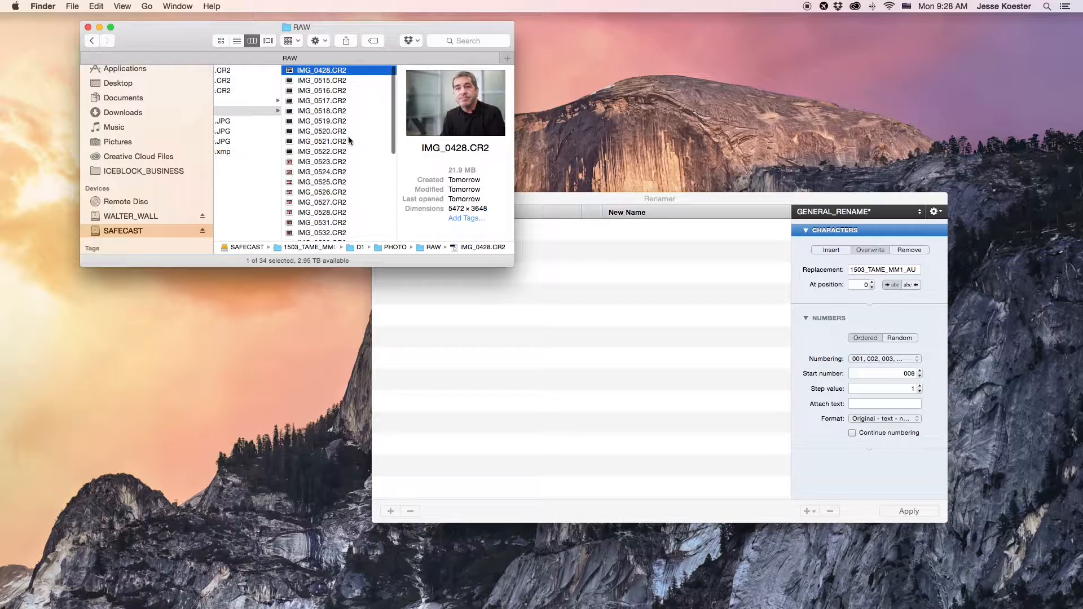
pyautogui.scroll(-5, 348, 132)
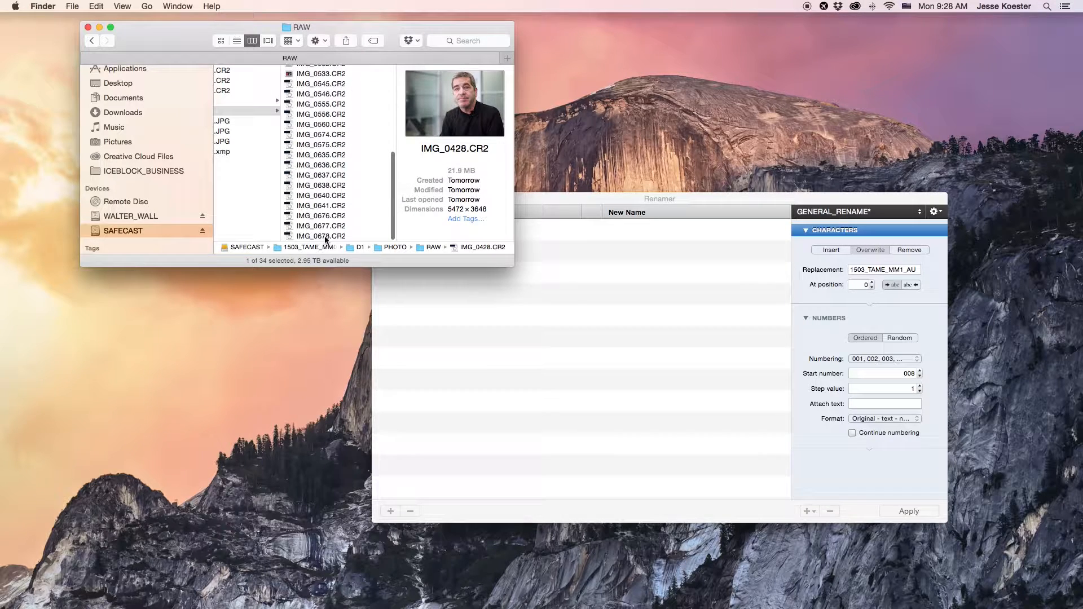
pyautogui.keyDown('shift'); pyautogui.click(326, 237); pyautogui.keyUp('shift')
pyautogui.moveTo(307, 165); pyautogui.dragTo(664, 422)
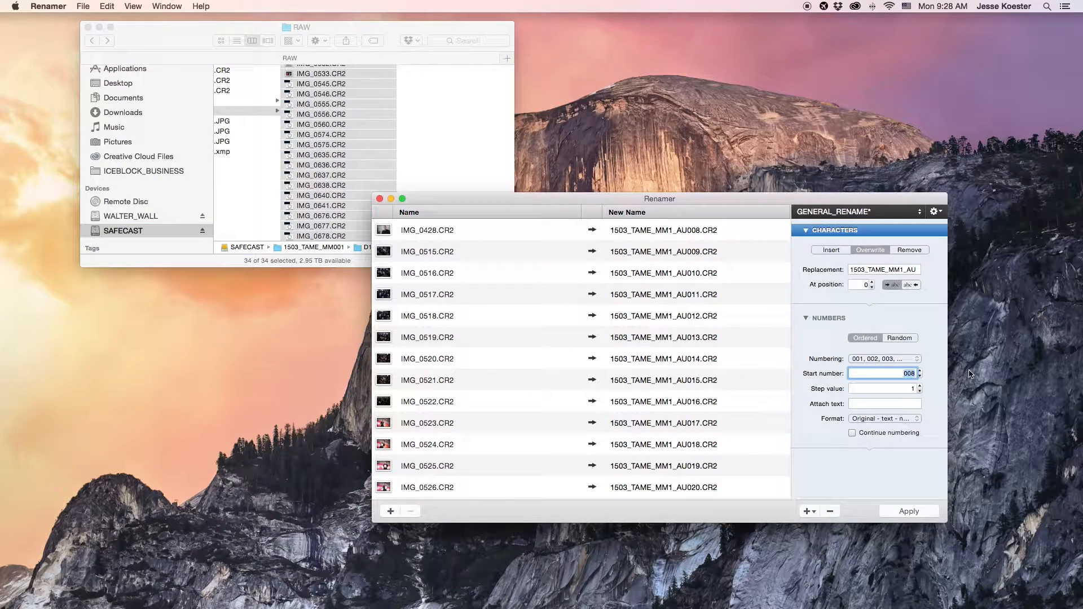
# Set the start number to 001 and the replacement text to 1503_TAME_MM1_PH, then apply the rename to the CR2 photos
pyautogui.write('001')
pyautogui.moveTo(917, 268); pyautogui.dragTo(906, 269)
pyautogui.write('PH')
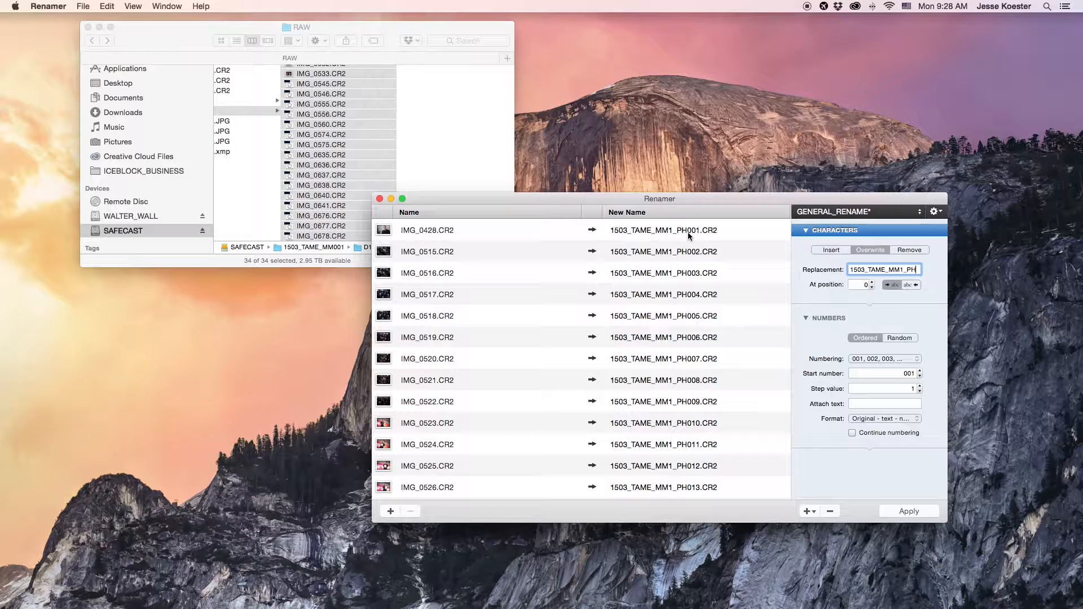
pyautogui.click(908, 511)
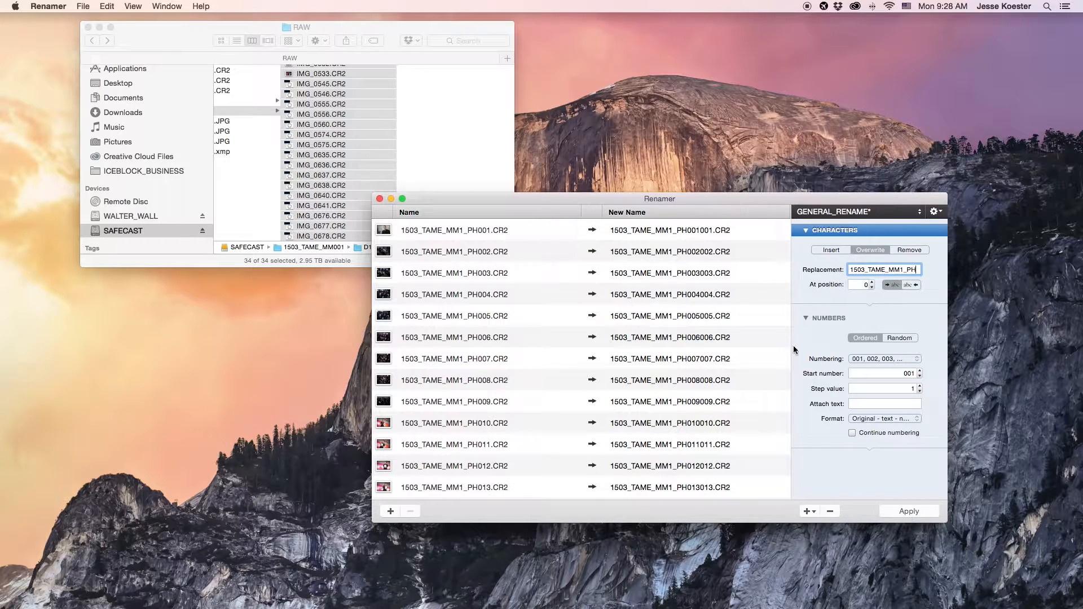
# Clear the rename list and add all the photos from the PHOTO/JPG folder
pyautogui.click(603, 271)
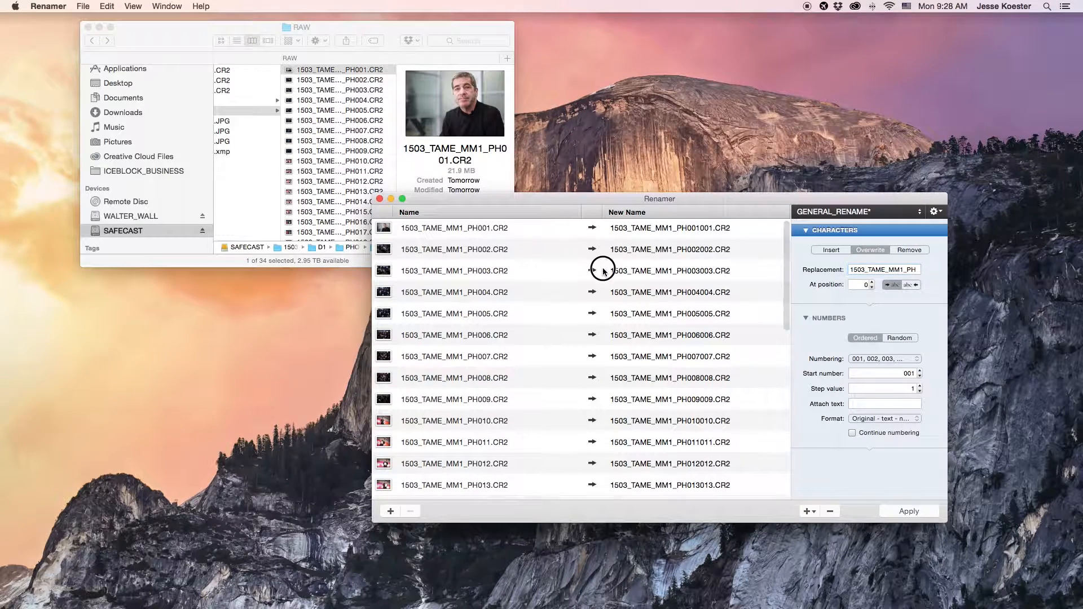
pyautogui.press('super+a')
pyautogui.press('Delete')
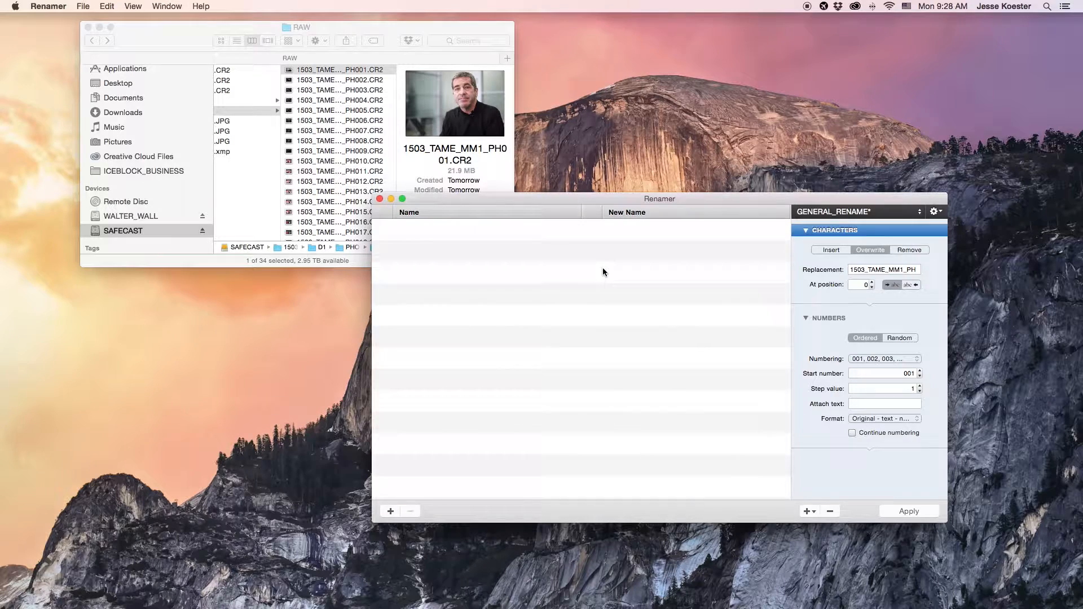
pyautogui.click(315, 143)
pyautogui.click(231, 99)
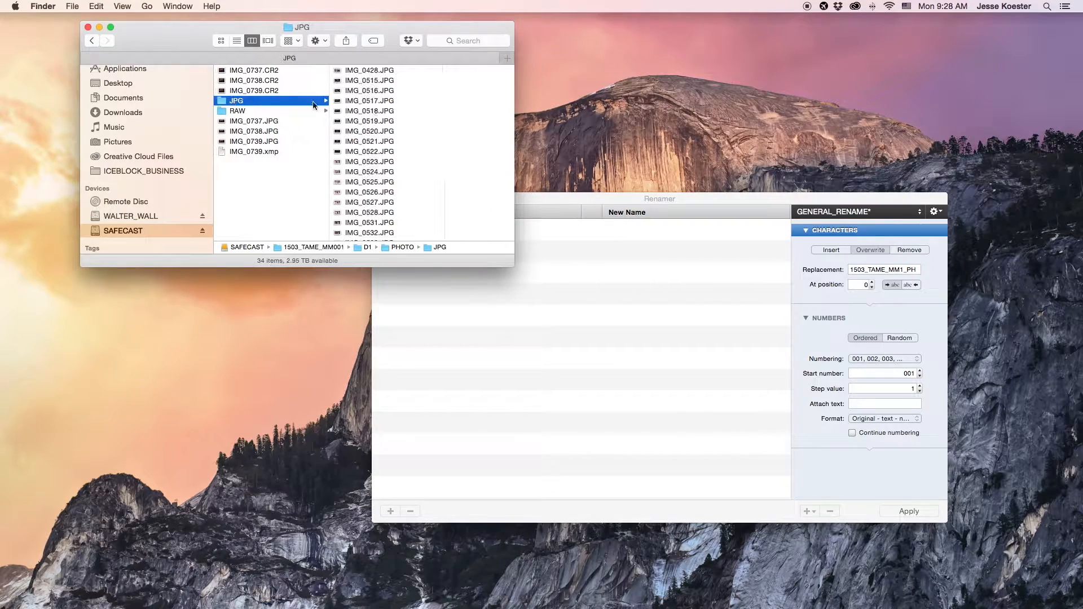
pyautogui.click(378, 110)
pyautogui.press('super+a')
pyautogui.moveTo(324, 107); pyautogui.dragTo(598, 381)
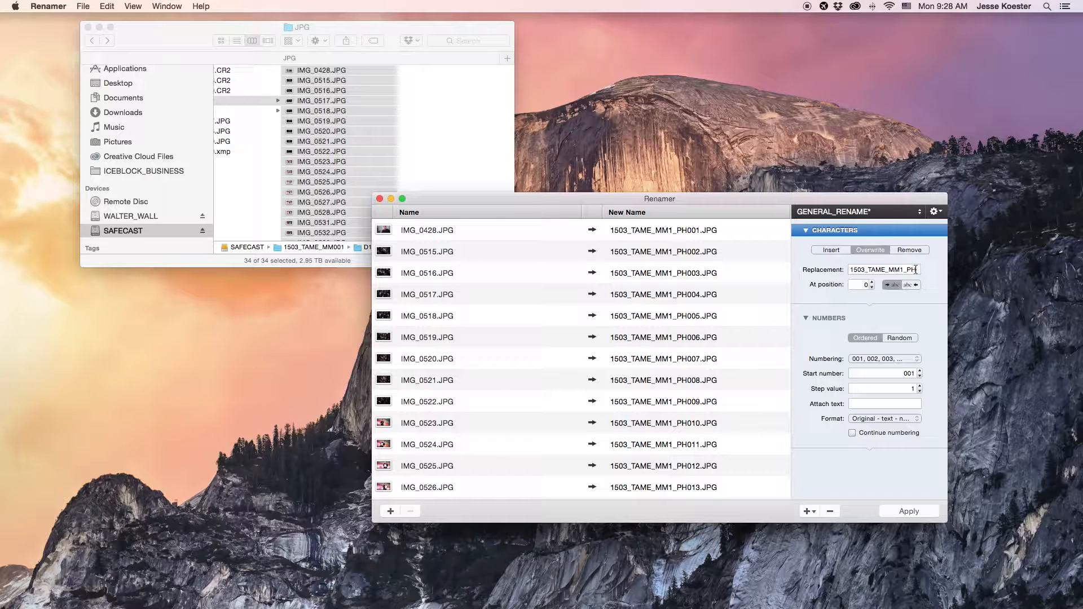
# Show the JPG folder in Finder and apply the rename to the listed JPG photos in Renamer
pyautogui.click(254, 110)
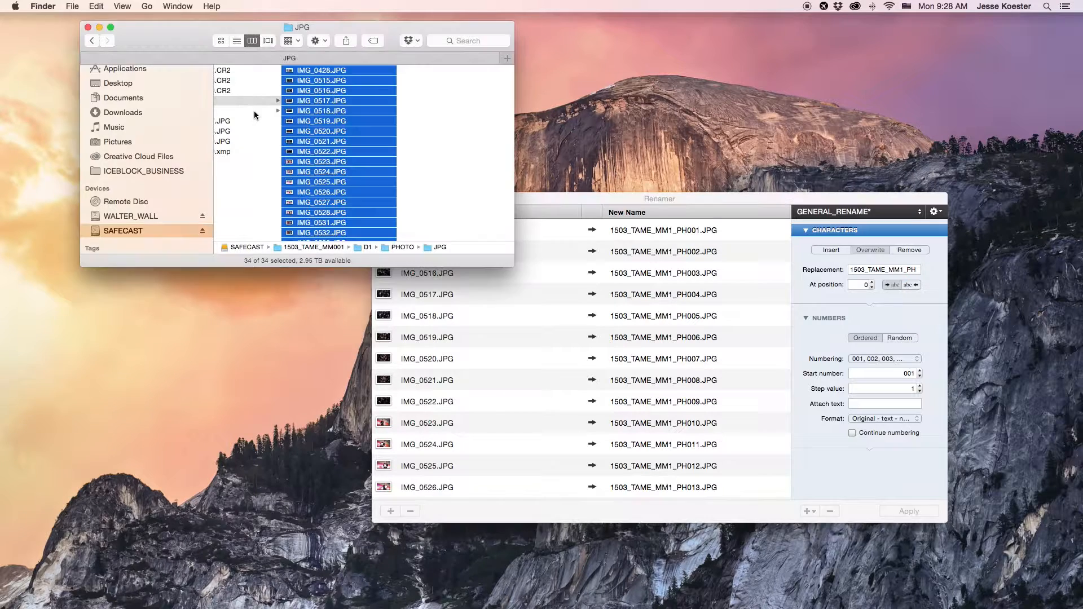
pyautogui.click(255, 111)
pyautogui.click(261, 100)
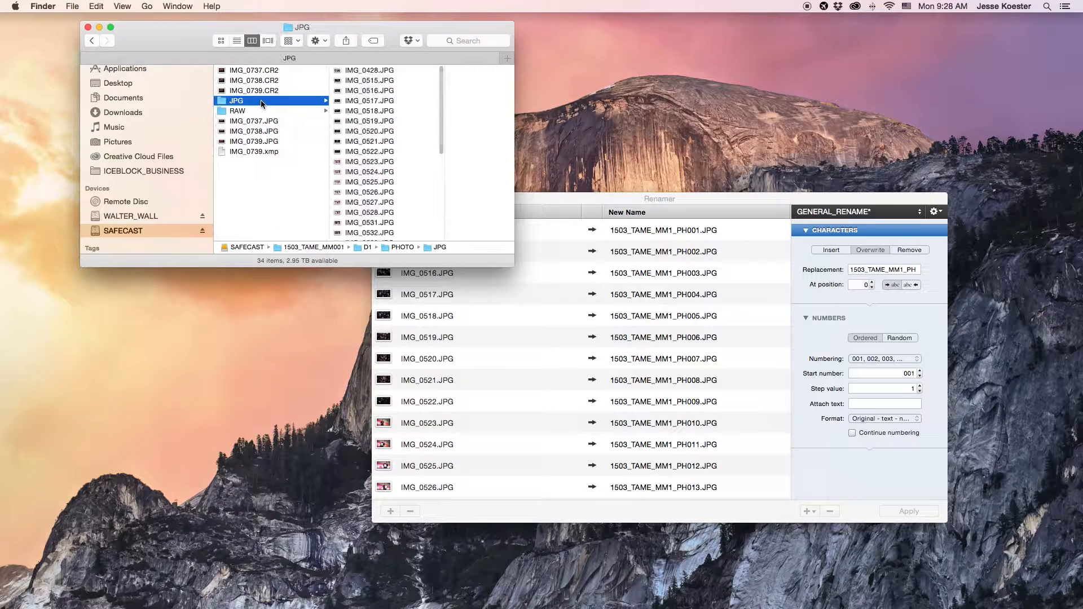
pyautogui.click(700, 233)
pyautogui.click(903, 511)
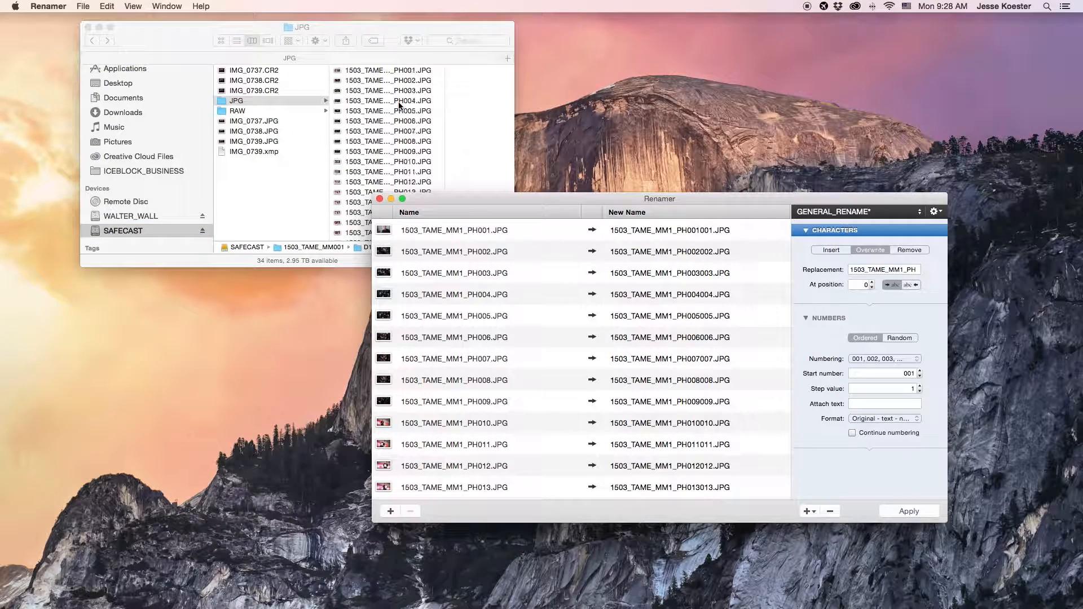
# Clear the renamed JPG photos from the rename list
pyautogui.click(605, 325)
pyautogui.press('super+a')
pyautogui.press('BackSpace')
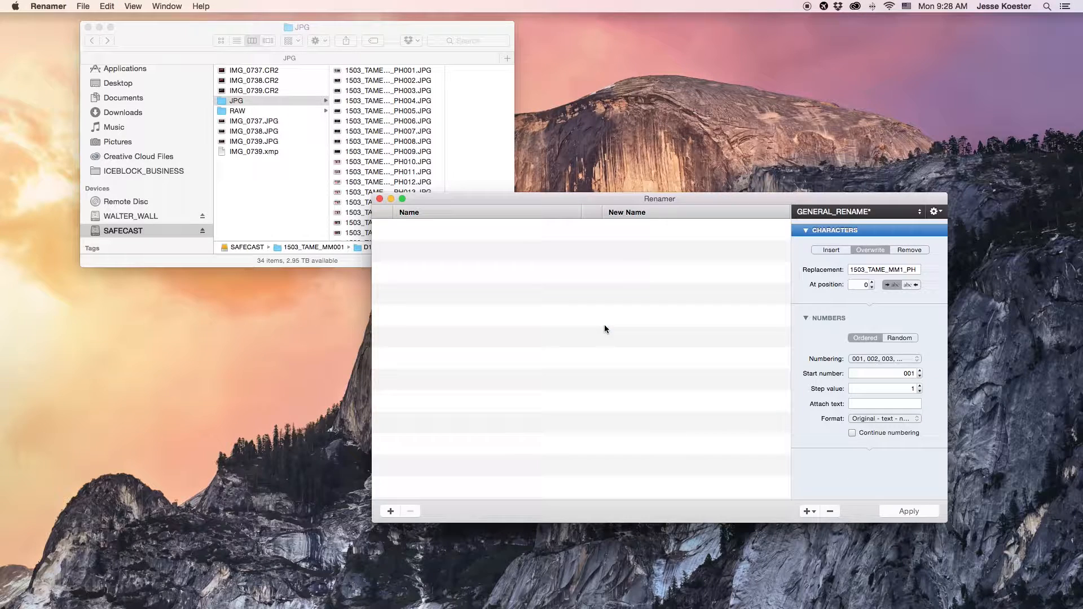
# Compare the renamed photos in the RAW and JPG folders in Finder
pyautogui.click(316, 84)
pyautogui.click(279, 110)
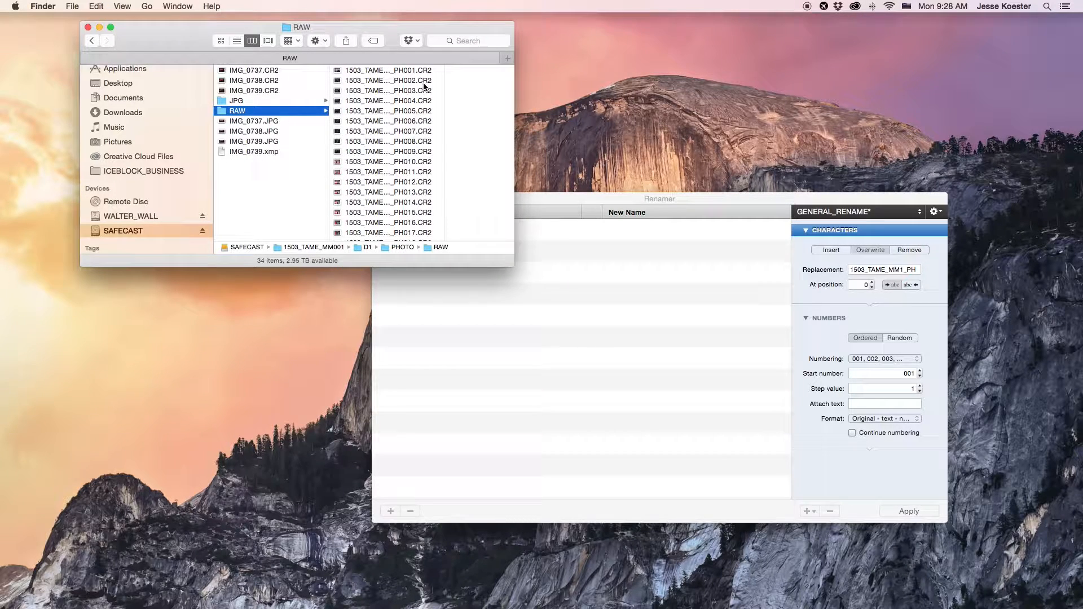
pyautogui.click(288, 102)
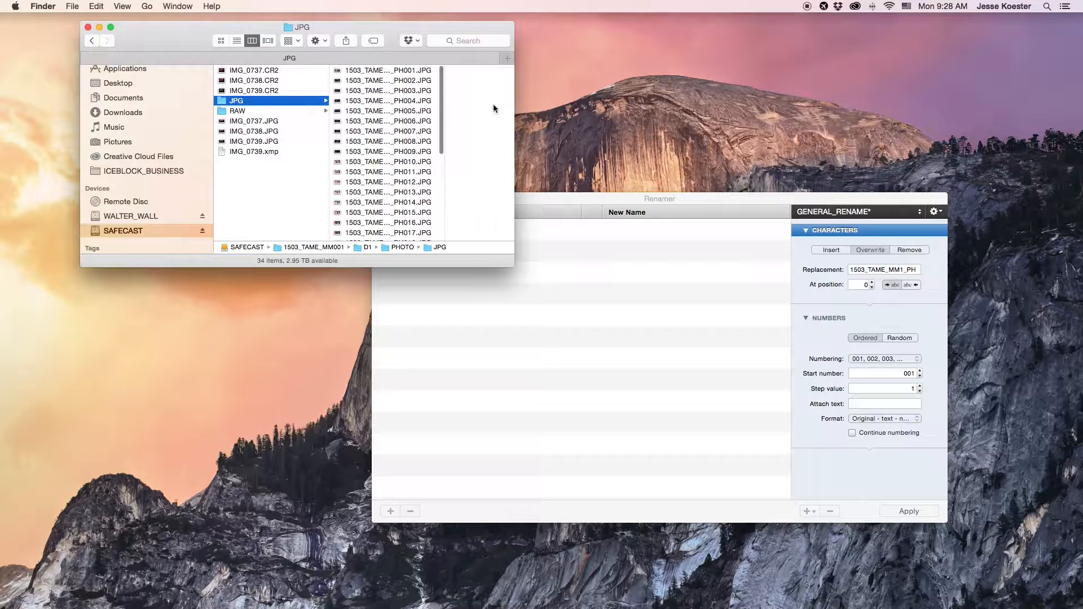